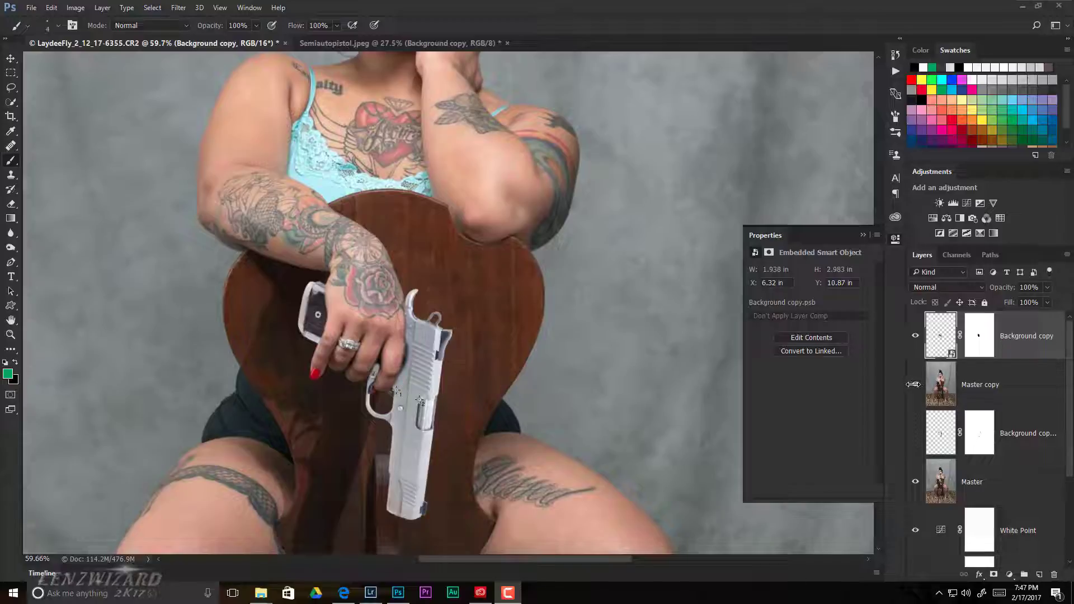
Step: Hide the silver pistol and Master copy layers to compare with the black pistol, then show the silver one again
left_click_drag(923, 385, 924, 380)
left_click(915, 336)
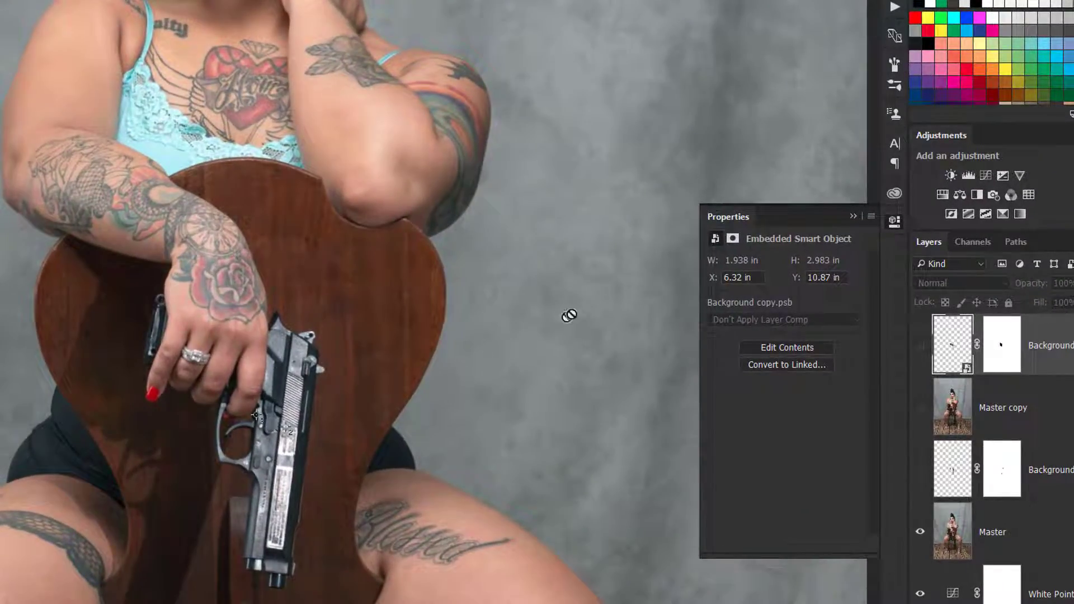
left_click(920, 410)
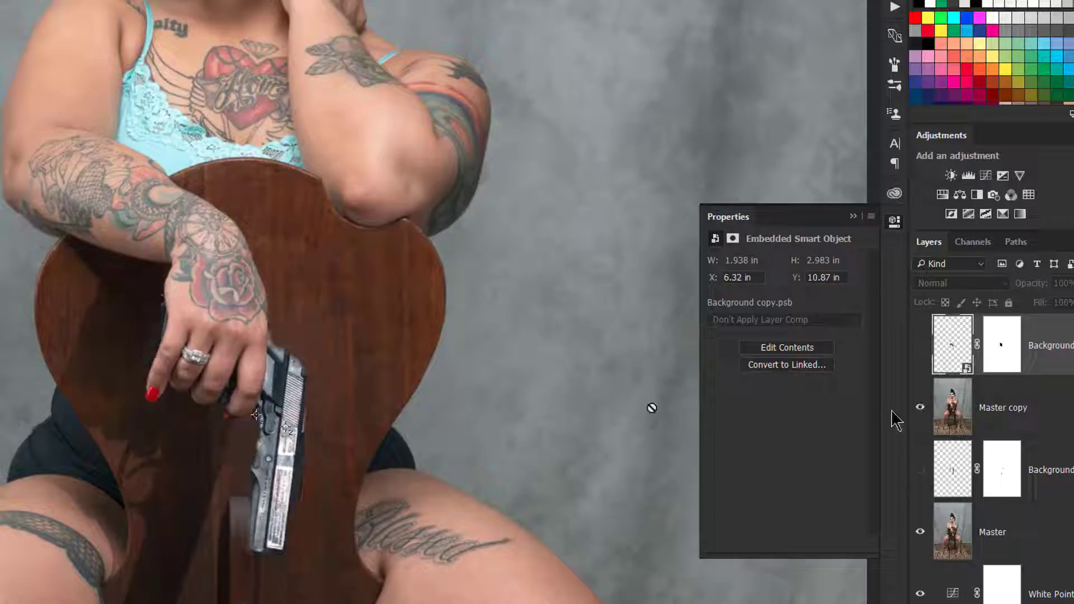
left_click(920, 346)
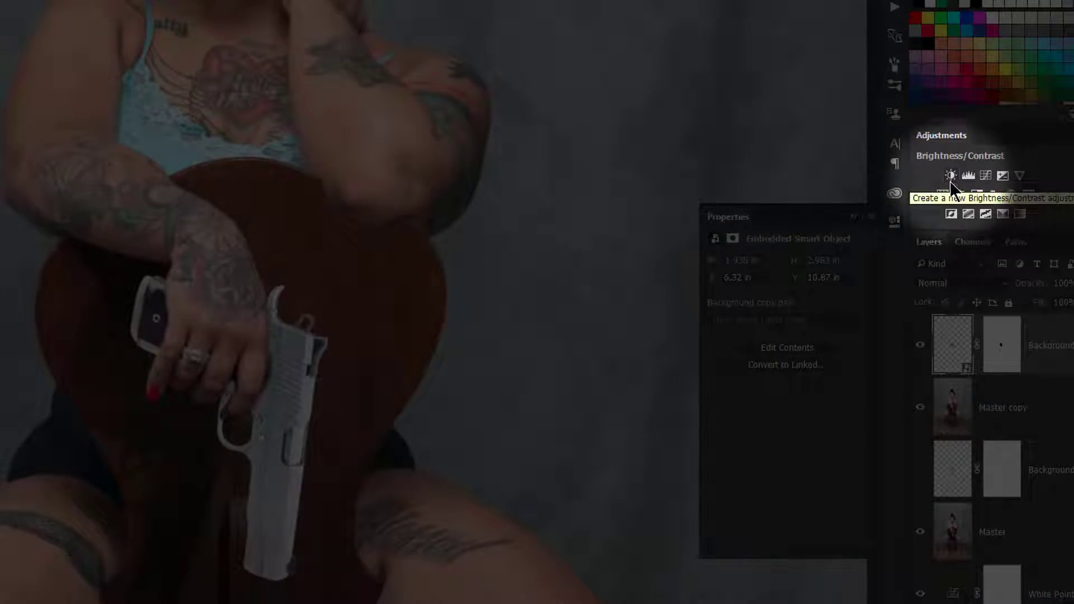
Step: Add a Brightness/Contrast adjustment clipped to the pistol layer and set brightness to -66
left_click(951, 177)
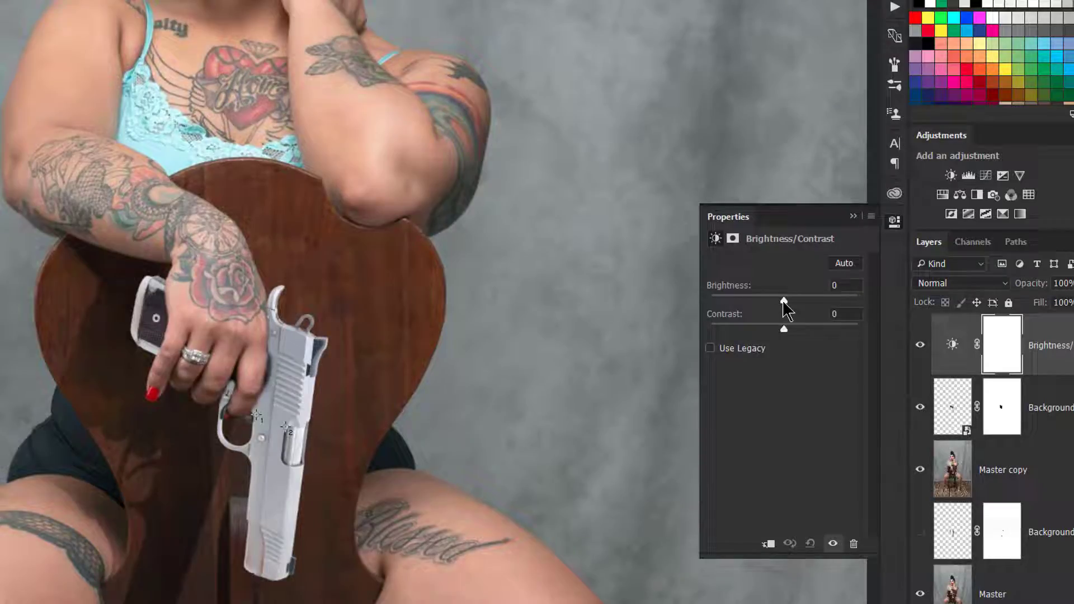
mouse_move(783, 303)
left_mouse_down()
mouse_move(801, 302)
mouse_move(789, 301)
left_mouse_up()
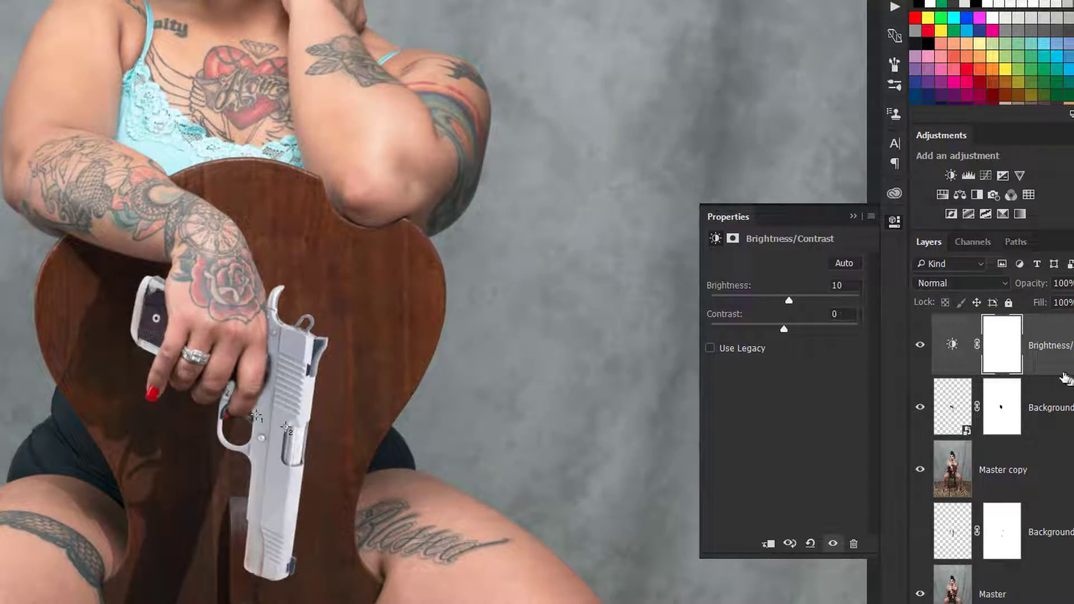
key("ctrl+2")
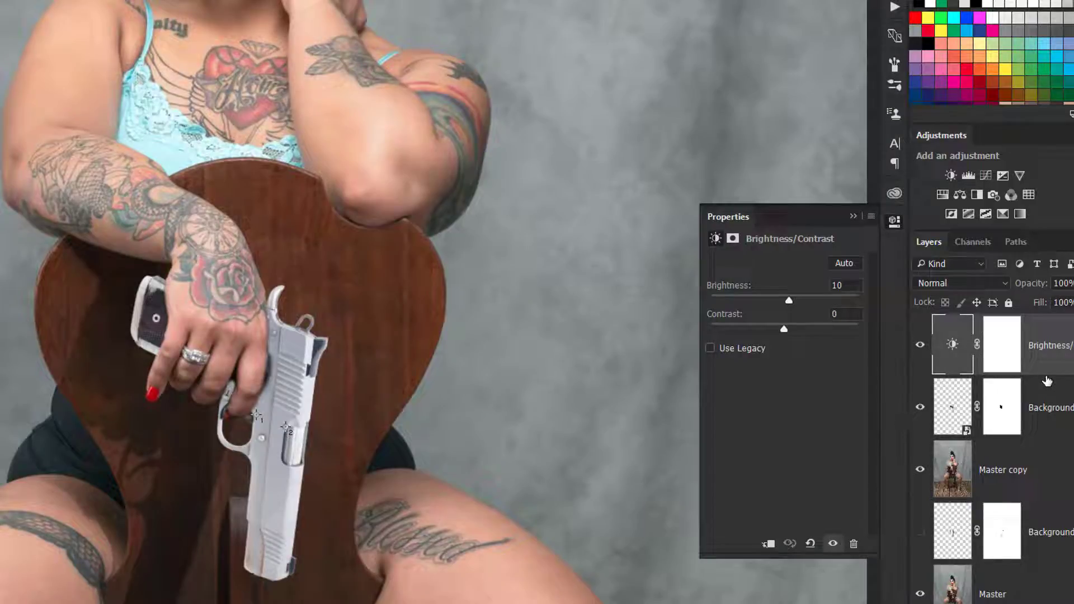
key("ctrl+alt+g")
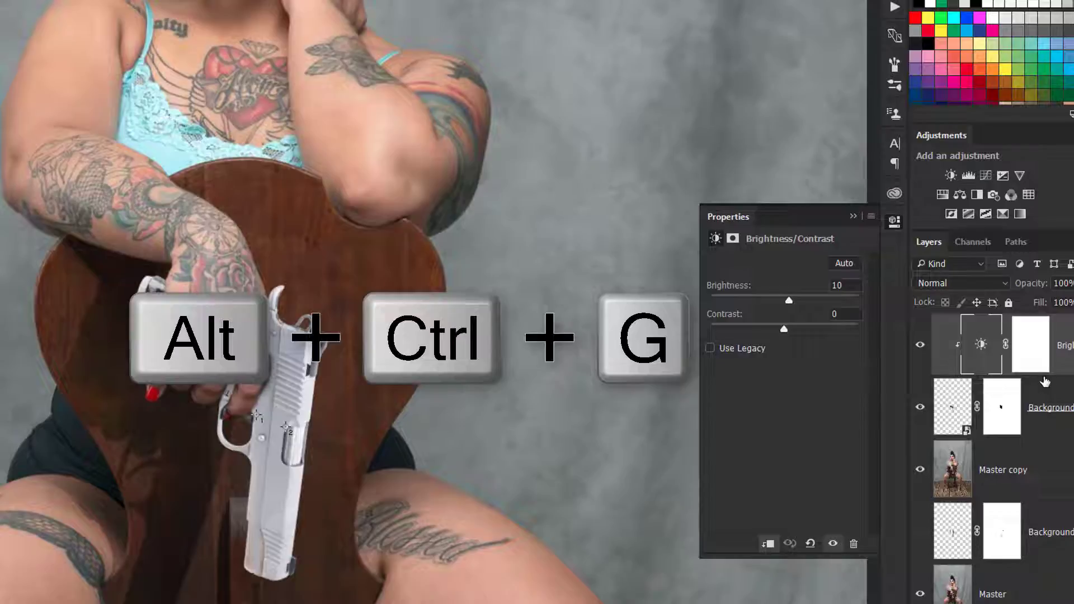
left_click_drag(790, 301, 778, 299)
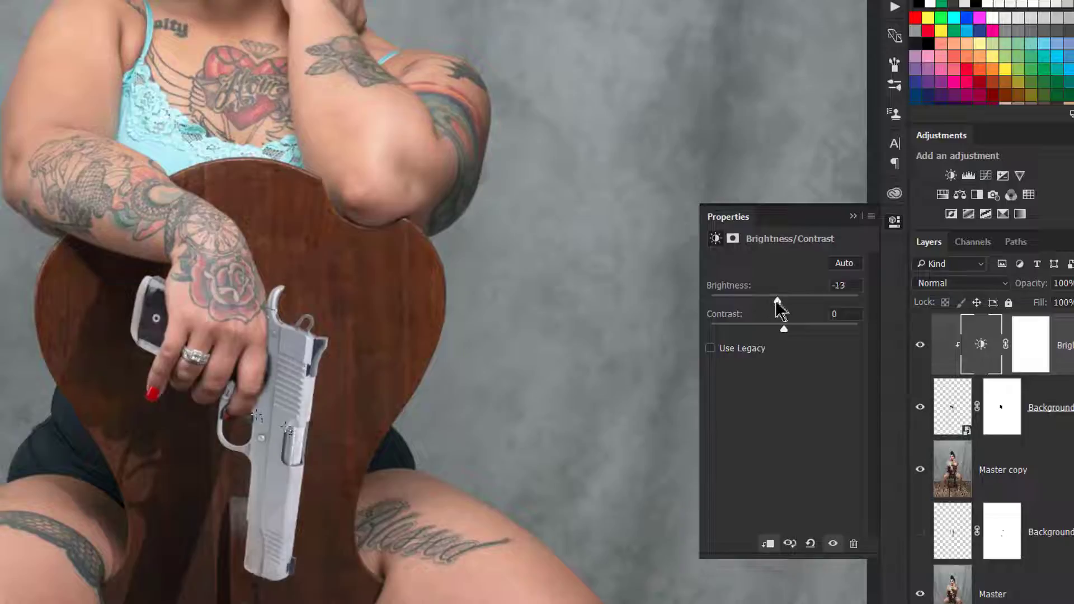
left_click_drag(777, 300, 751, 301)
Step: Retune the pistol's Brightness/Contrast to brightness -35 and contrast 42, checking zoomed out and in
scroll(360, 274, "down", 6)
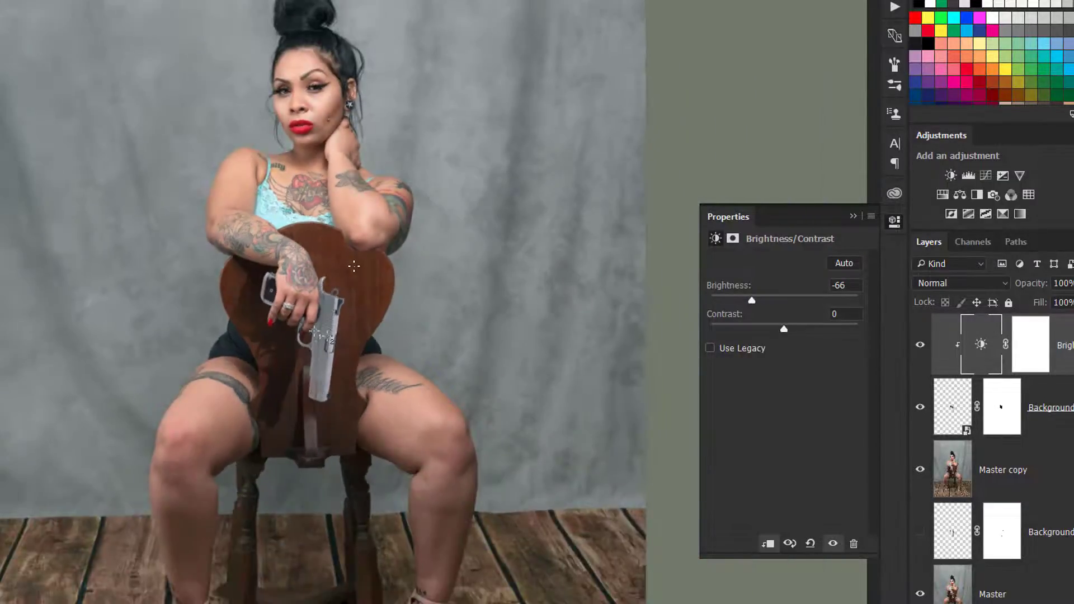
scroll(358, 288, "up", 1)
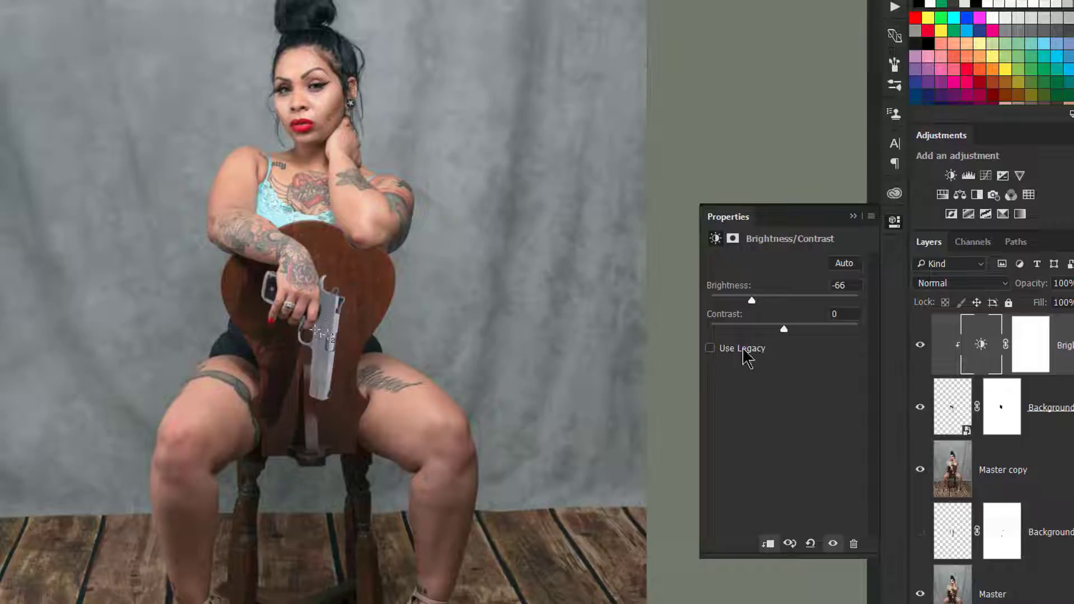
left_click_drag(751, 301, 774, 301)
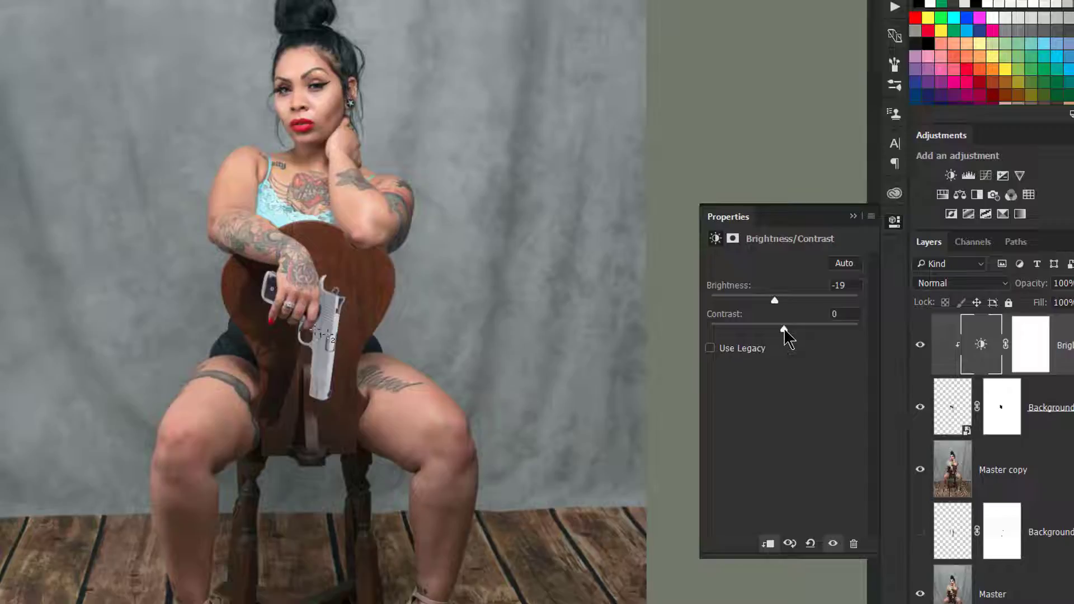
left_click_drag(784, 329, 823, 338)
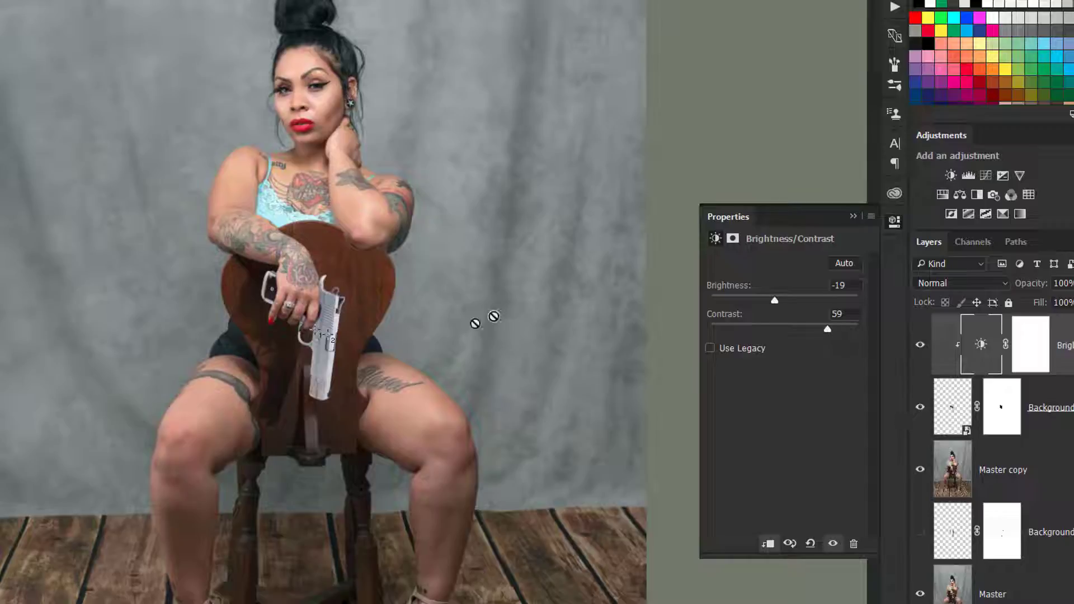
scroll(325, 336, "up", 3)
scroll(309, 334, "up", 1)
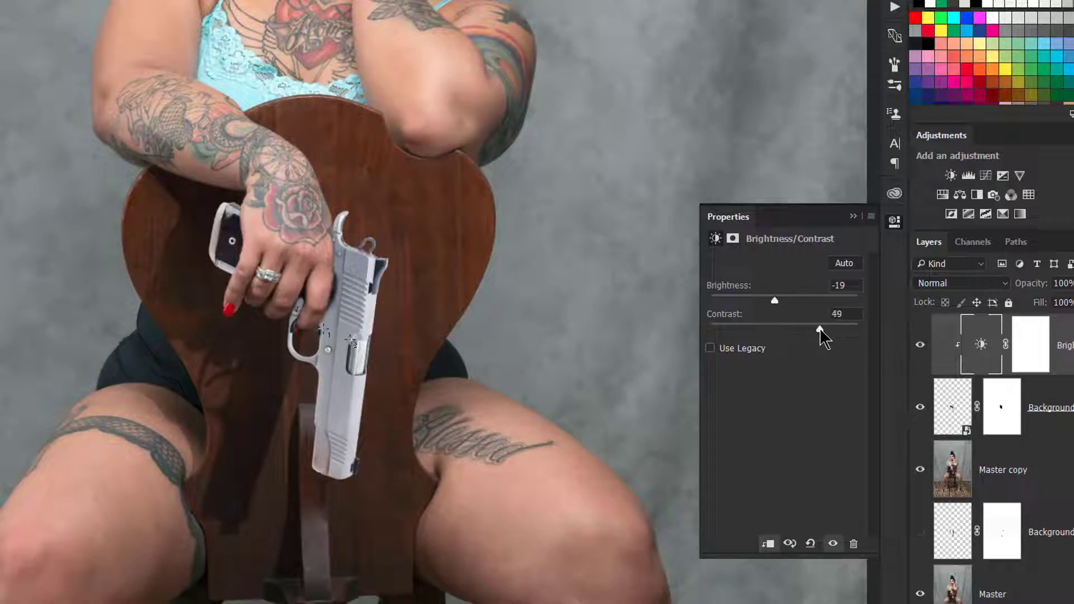
mouse_move(820, 329)
left_mouse_down()
mouse_move(701, 327)
mouse_move(806, 328)
left_mouse_up()
left_click_drag(771, 300, 768, 298)
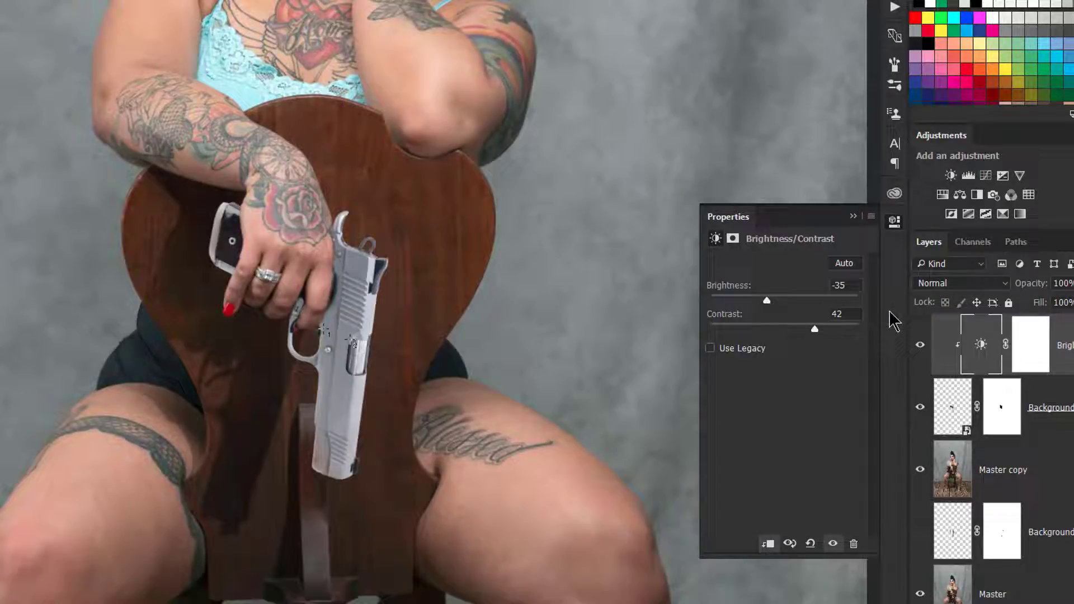
Step: Hide the Brightness/Contrast adjustment and release its clipping from the pistol layer
left_click(919, 345)
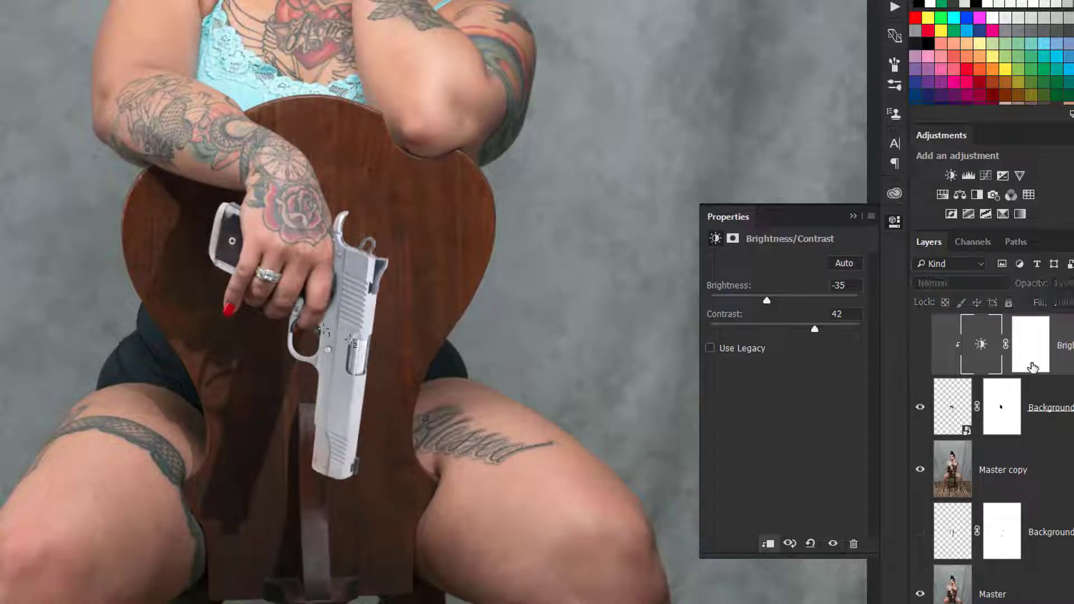
left_click(1062, 371, "alt")
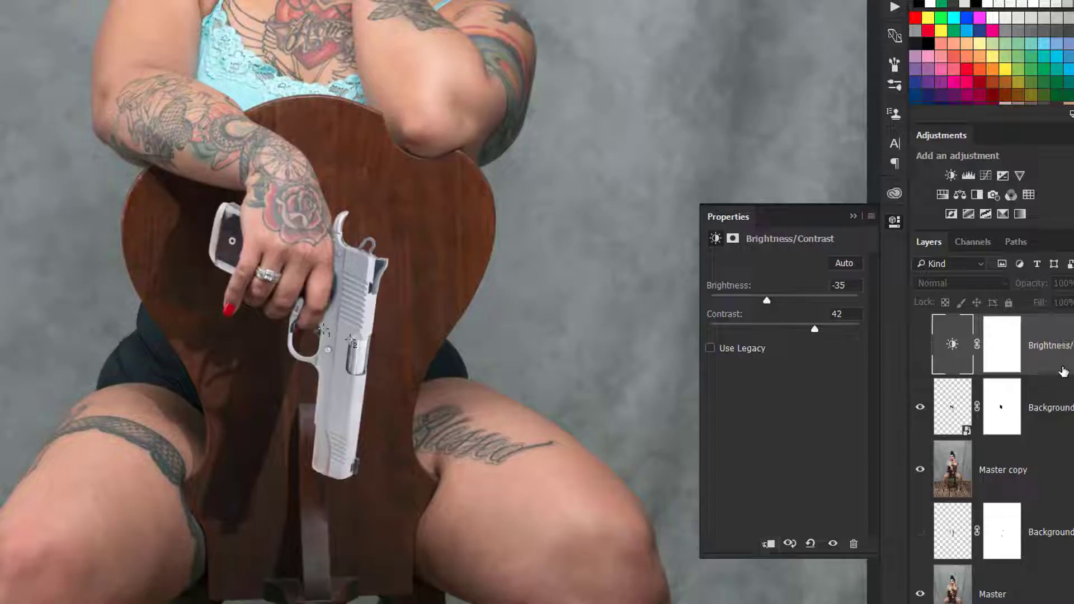
left_click(1063, 407)
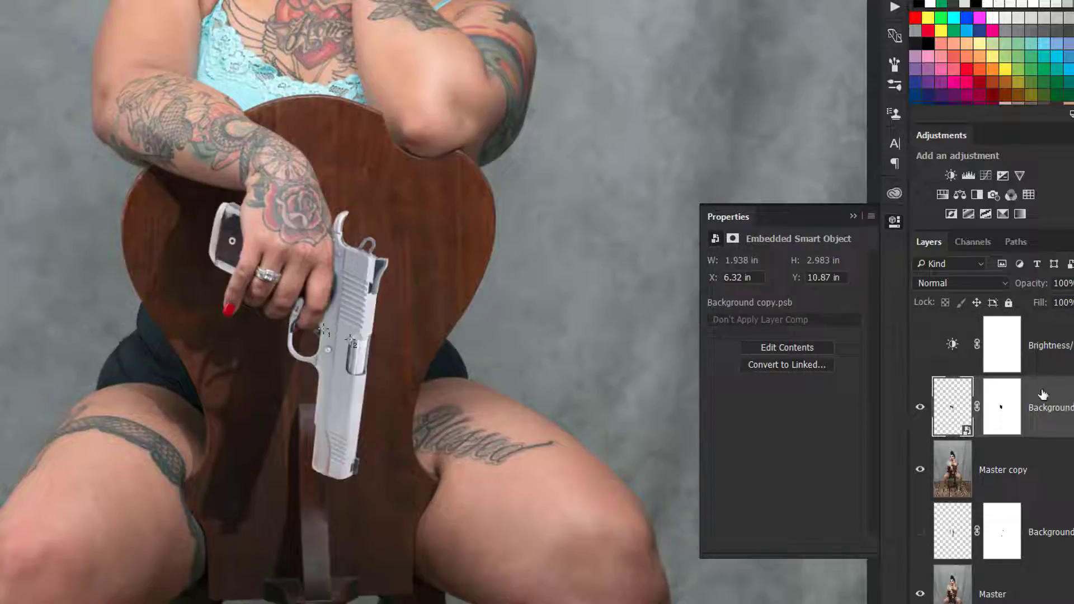
left_click_drag(1007, 407, 1056, 399)
Step: Duplicate the silver pistol layer, set the copy to Multiply, and toggle layers to compare shading
key("ctrl+j")
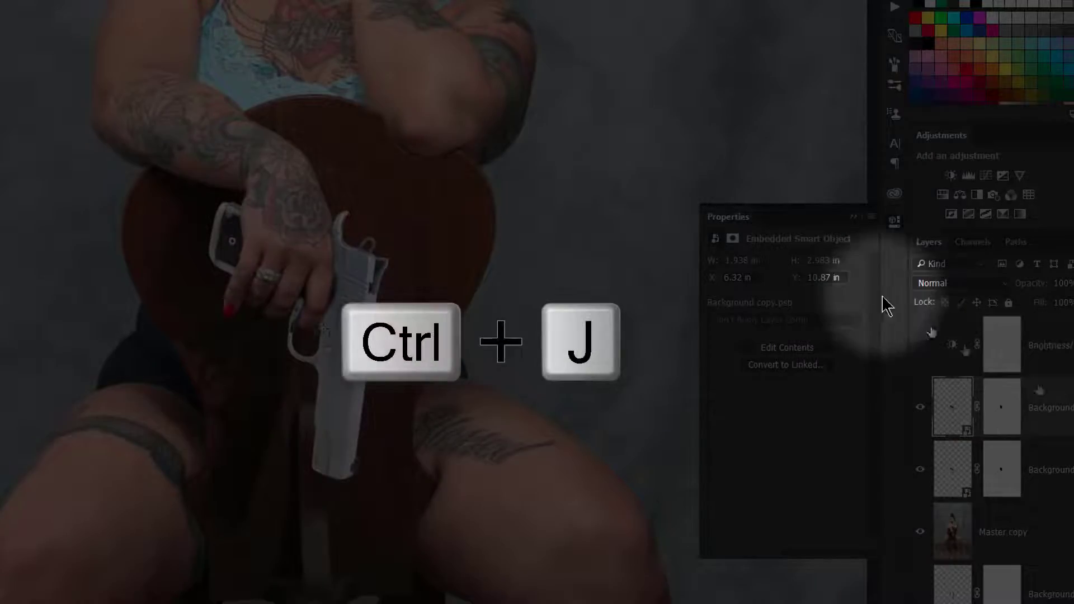
left_click(941, 284)
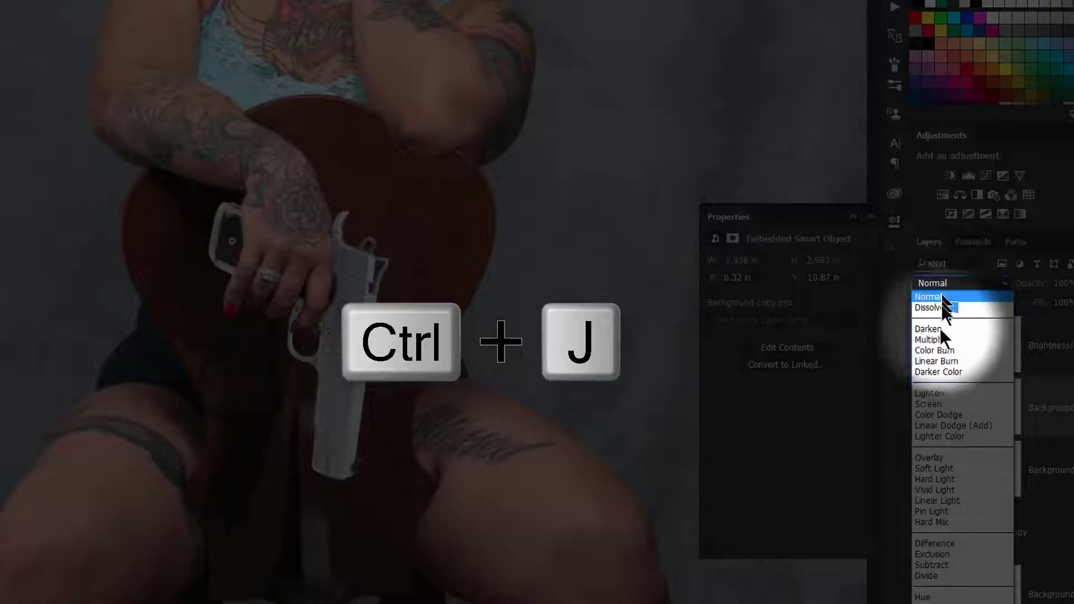
left_click(939, 340)
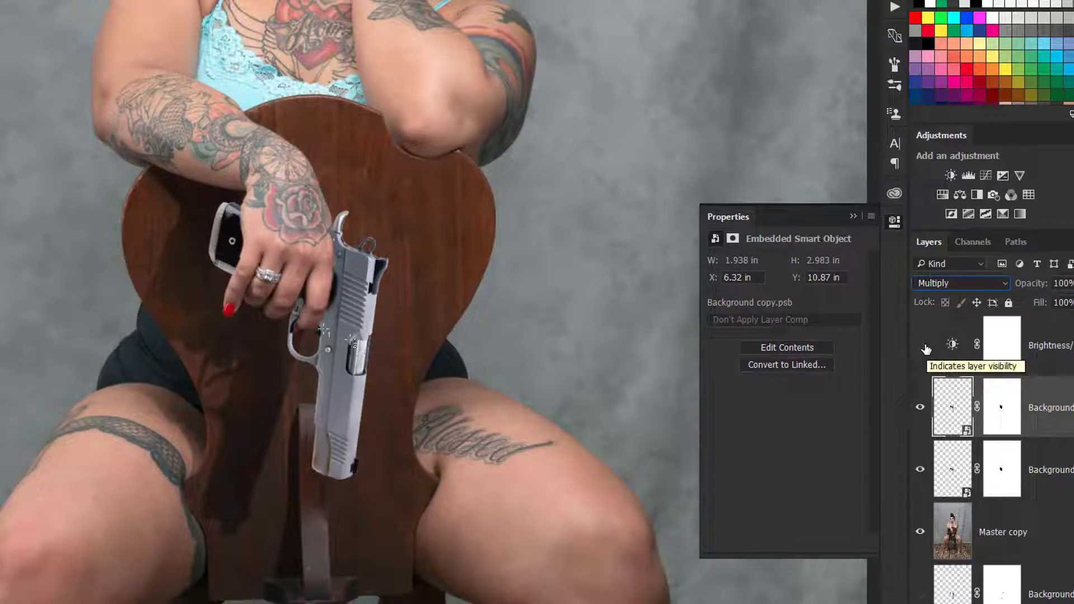
left_click(920, 407)
left_click(919, 347)
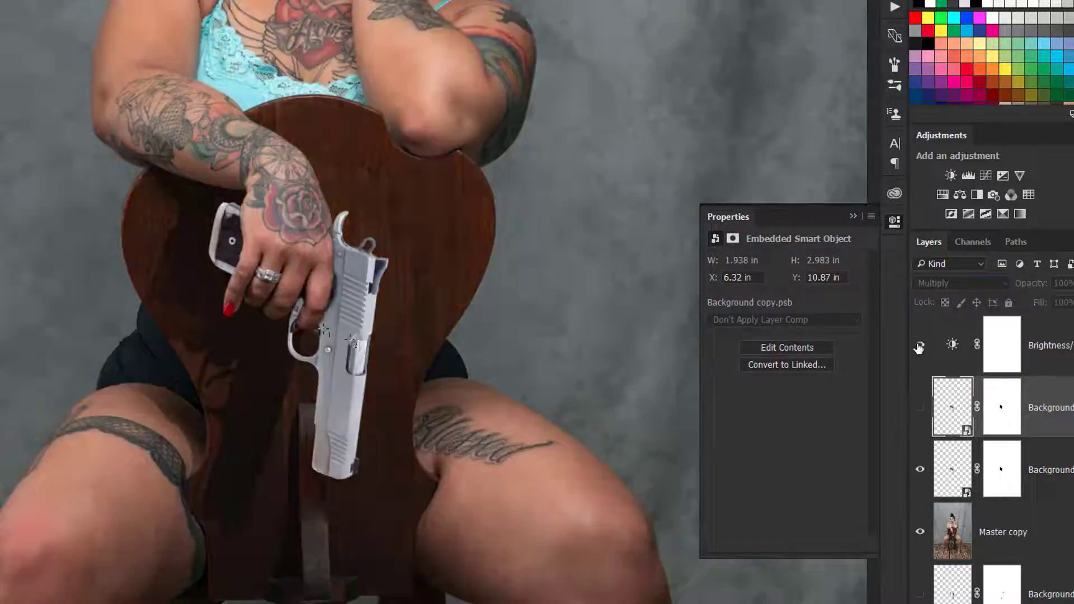
left_click(919, 347)
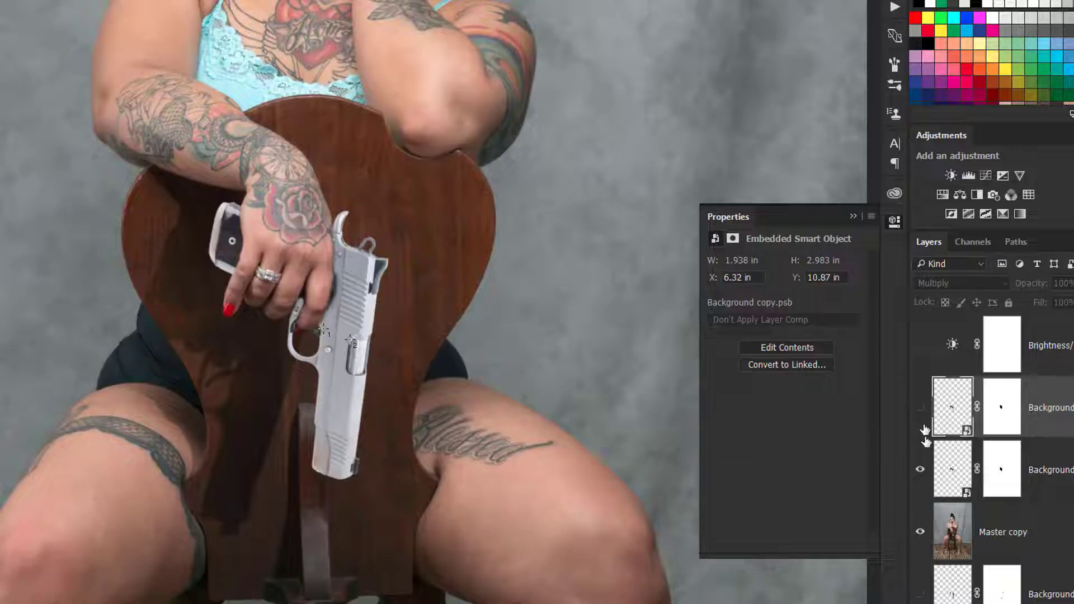
left_click(920, 407)
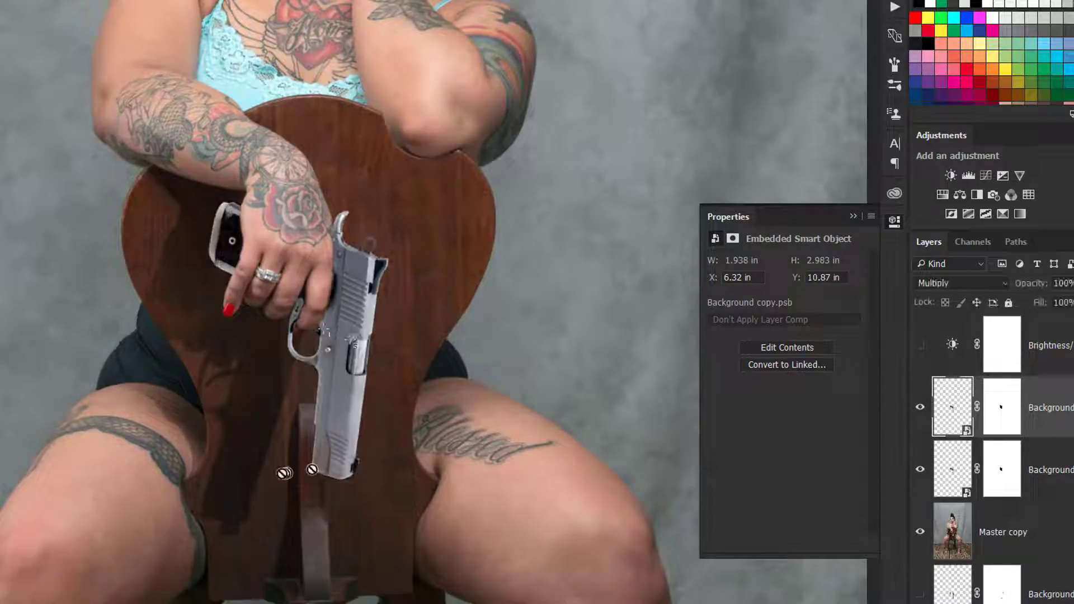
scroll(283, 471, "up", 5)
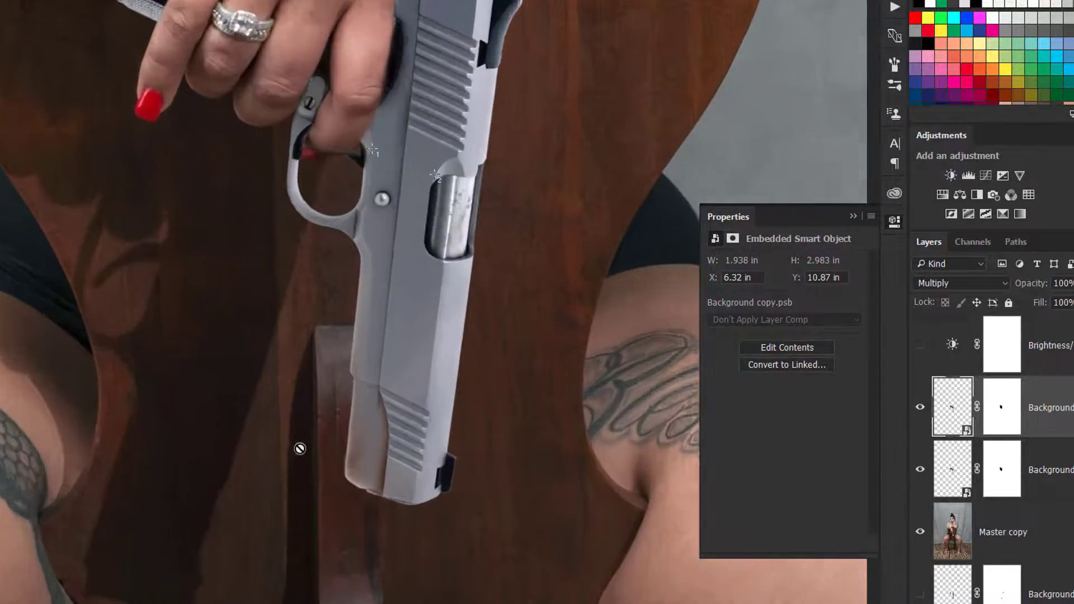
scroll(462, 338, "up", 2)
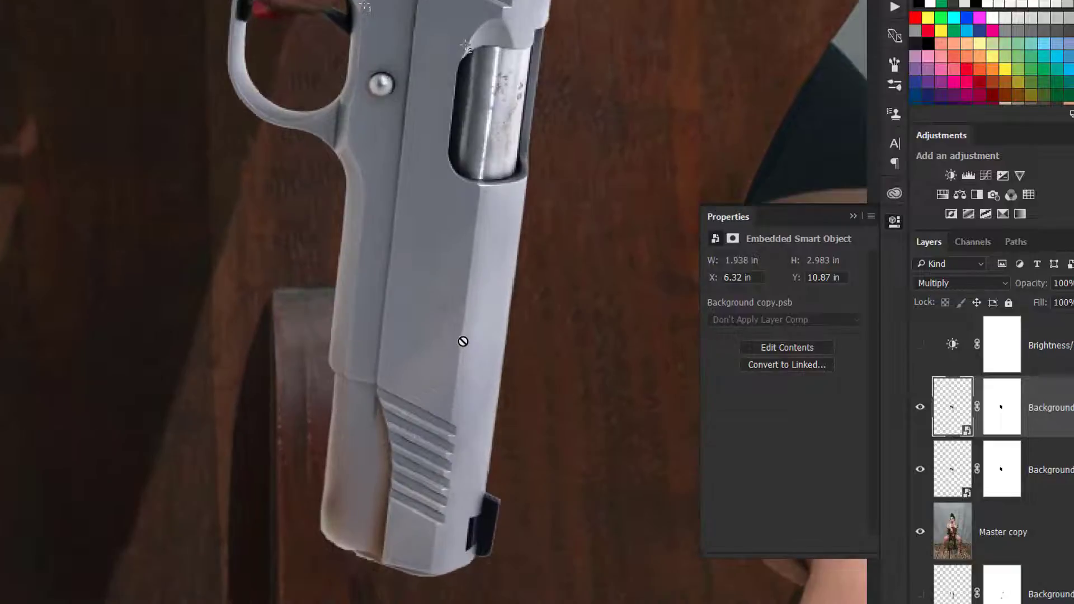
scroll(424, 443, "up", 1)
scroll(451, 535, "up", 1)
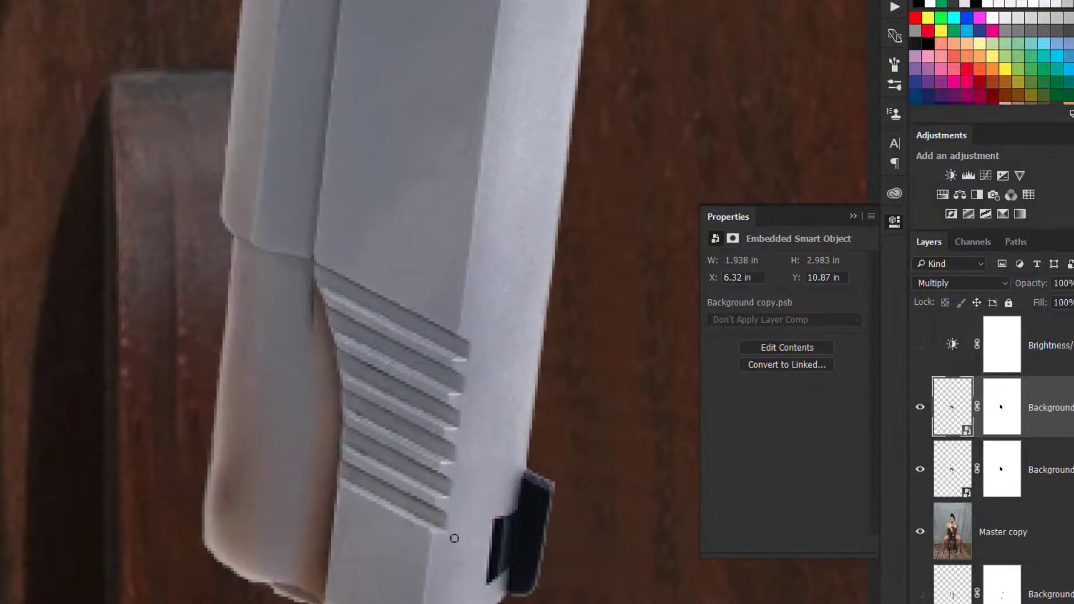
scroll(460, 535, "up", 2)
scroll(551, 510, "down", 1)
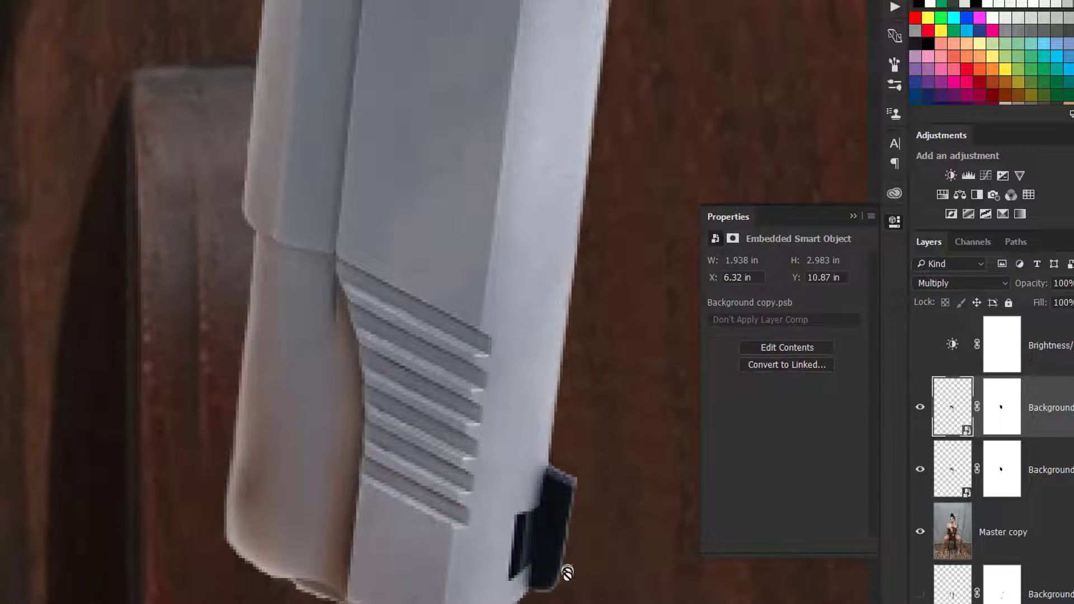
scroll(525, 467, "down", 5)
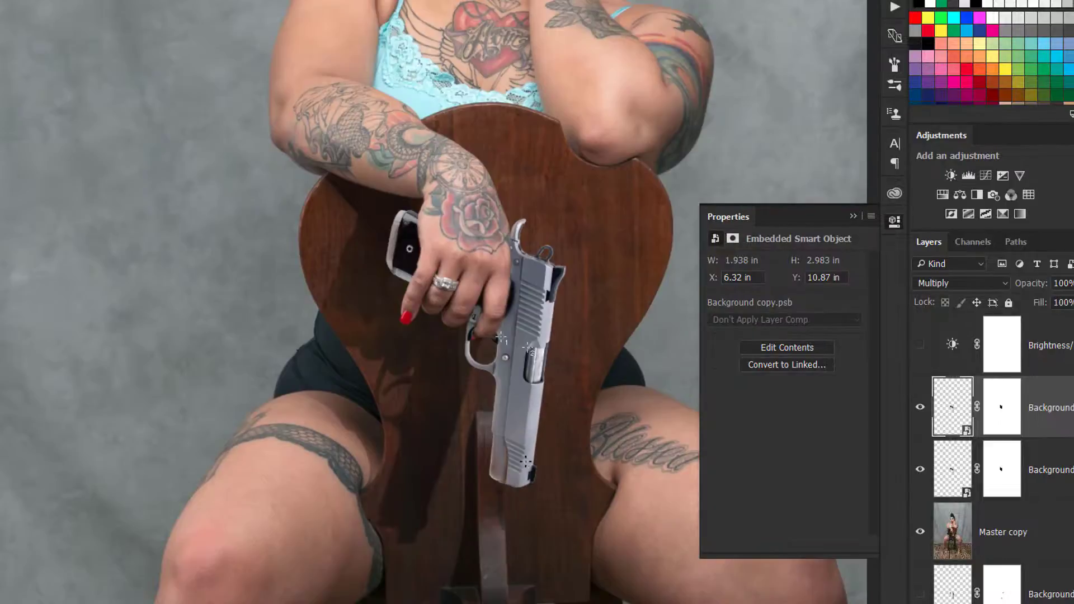
scroll(615, 343, "down", 2)
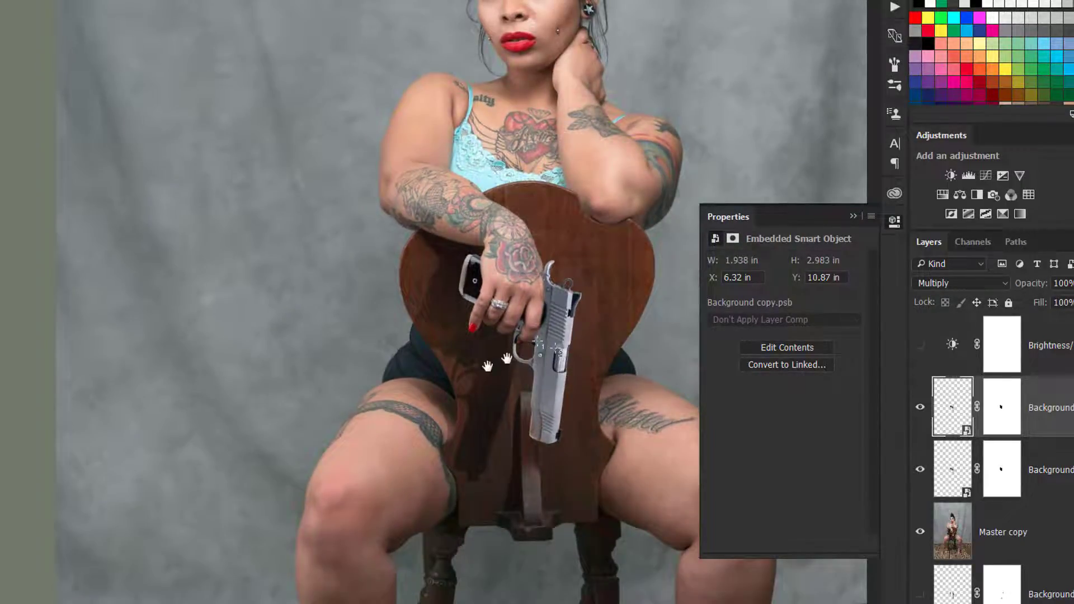
left_click_drag(501, 360, 202, 365)
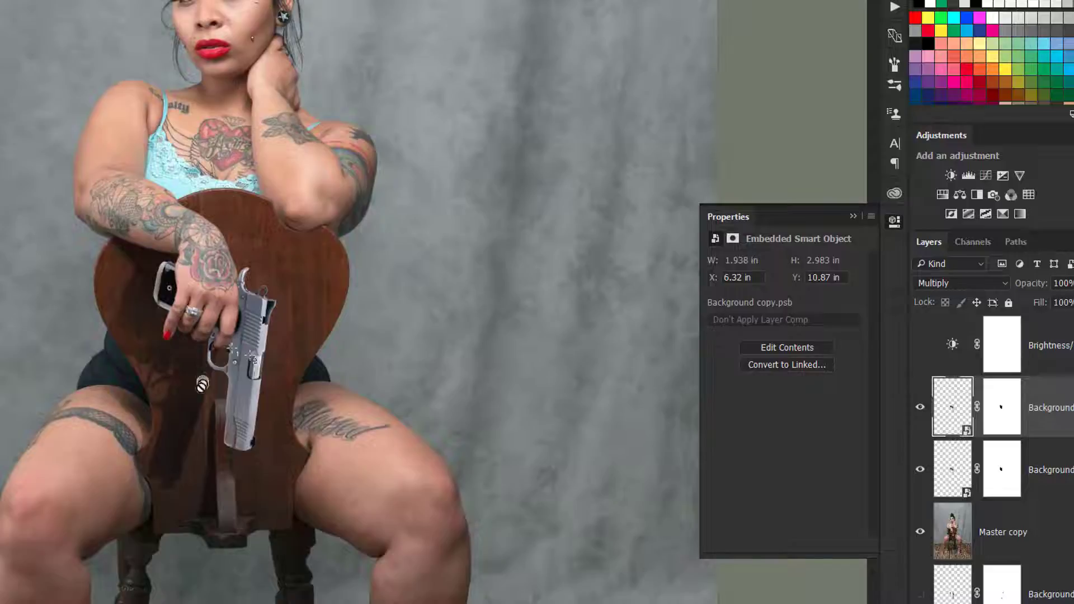
scroll(199, 393, "down", 2)
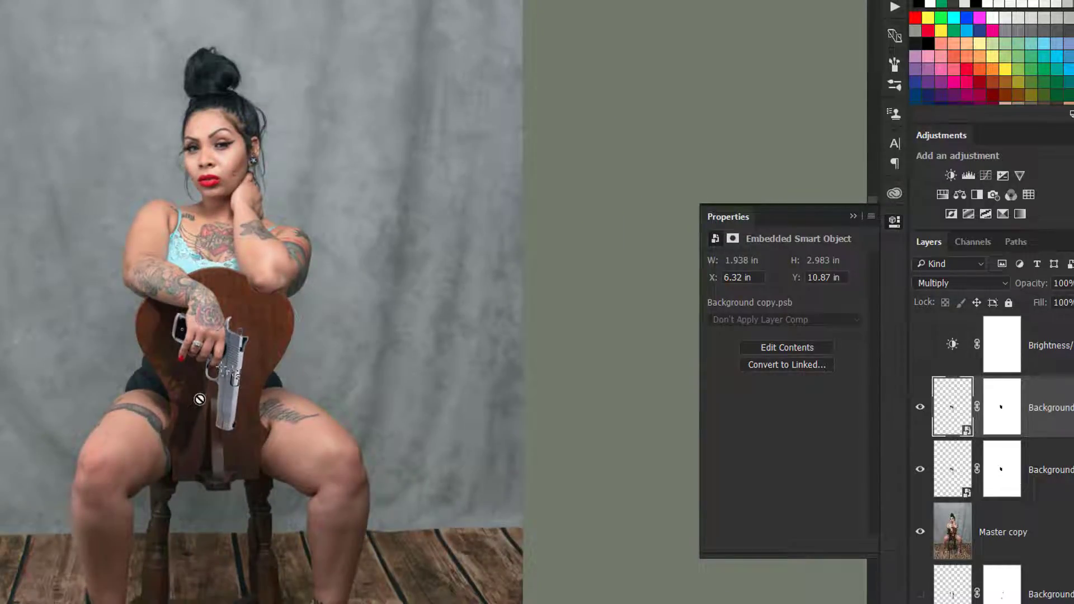
scroll(198, 413, "up", 1)
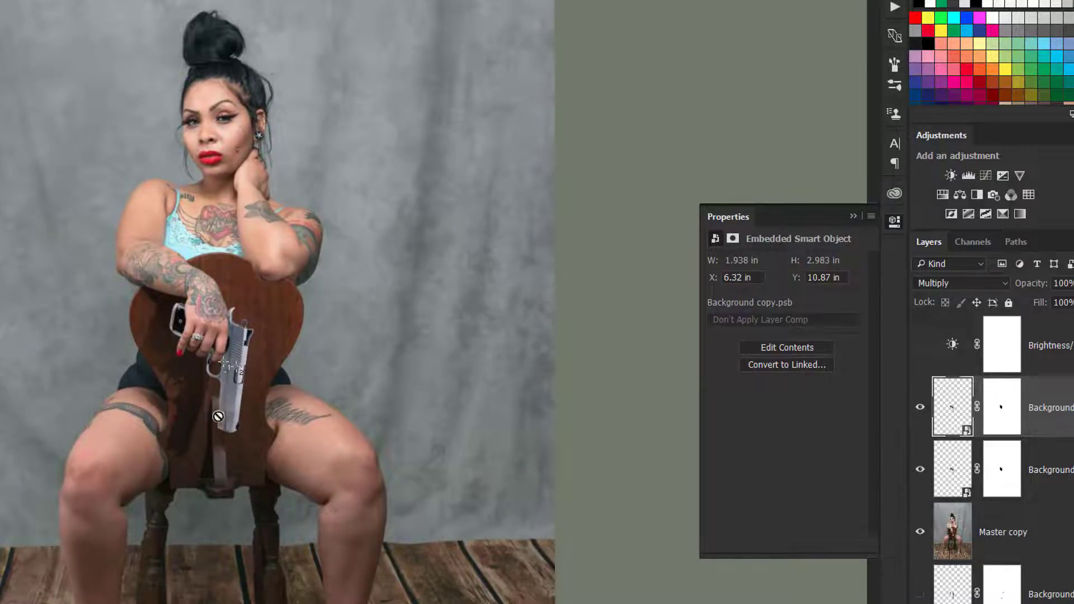
scroll(218, 416, "up", 1)
scroll(224, 419, "up", 4)
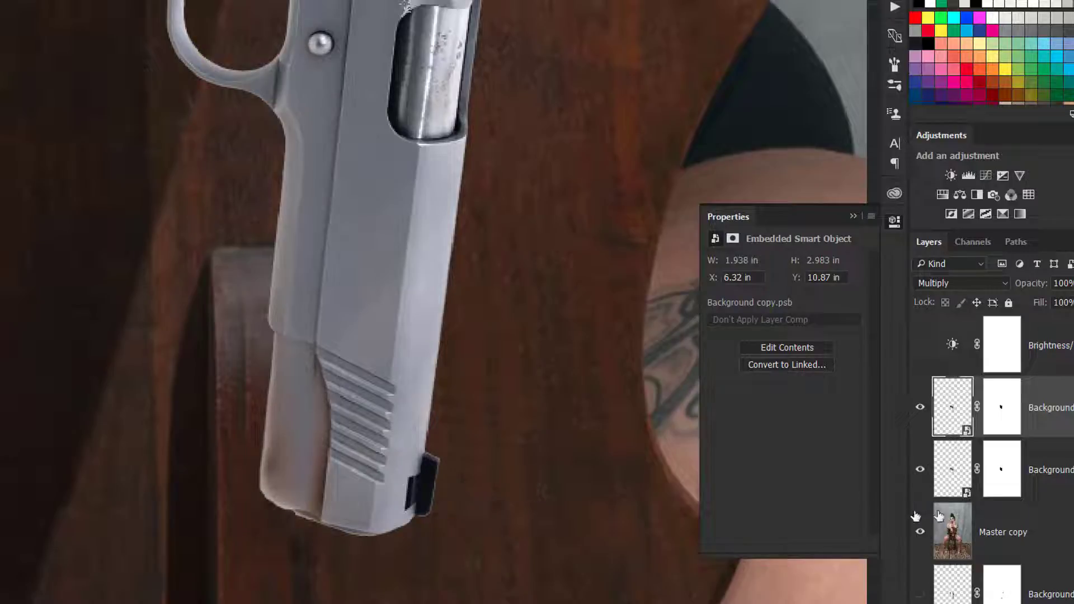
Step: Rasterize both pistol smart-object layers into plain pixel layers
right_click(1056, 428)
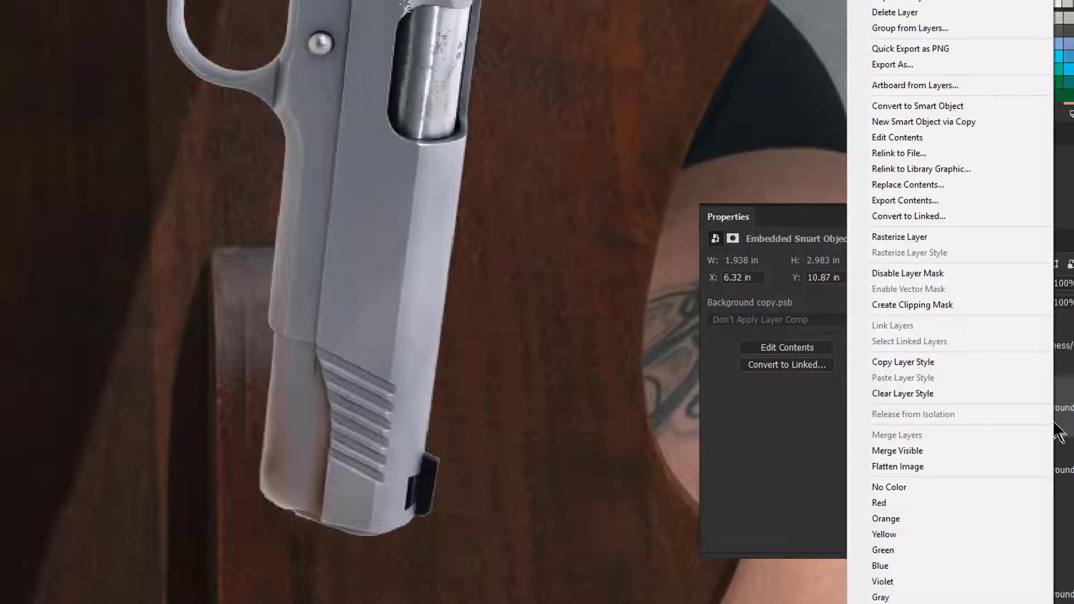
left_click(934, 234)
left_click(1065, 464)
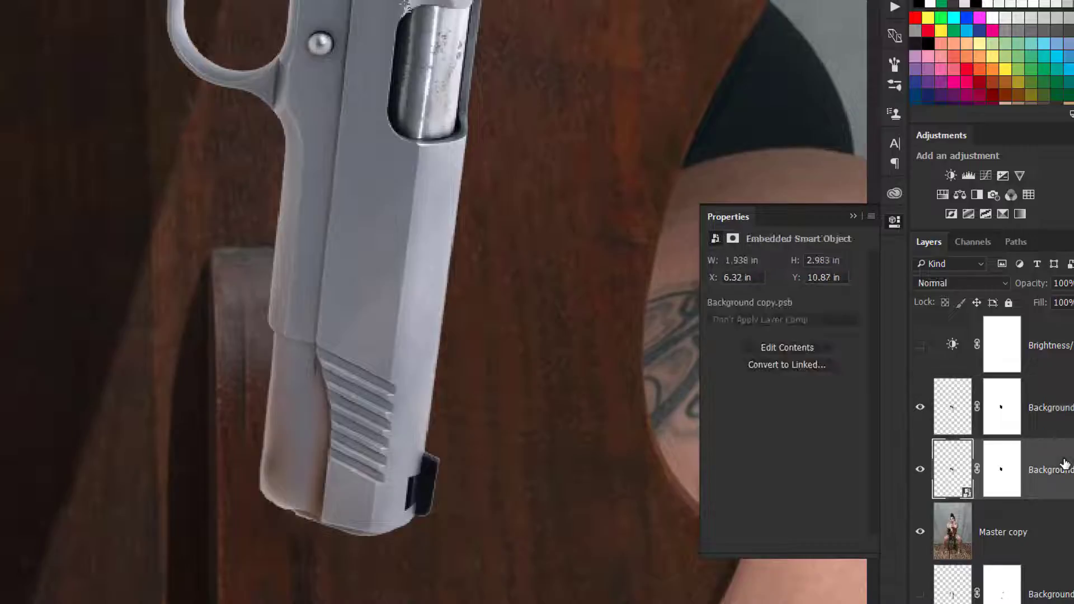
right_click(1064, 464)
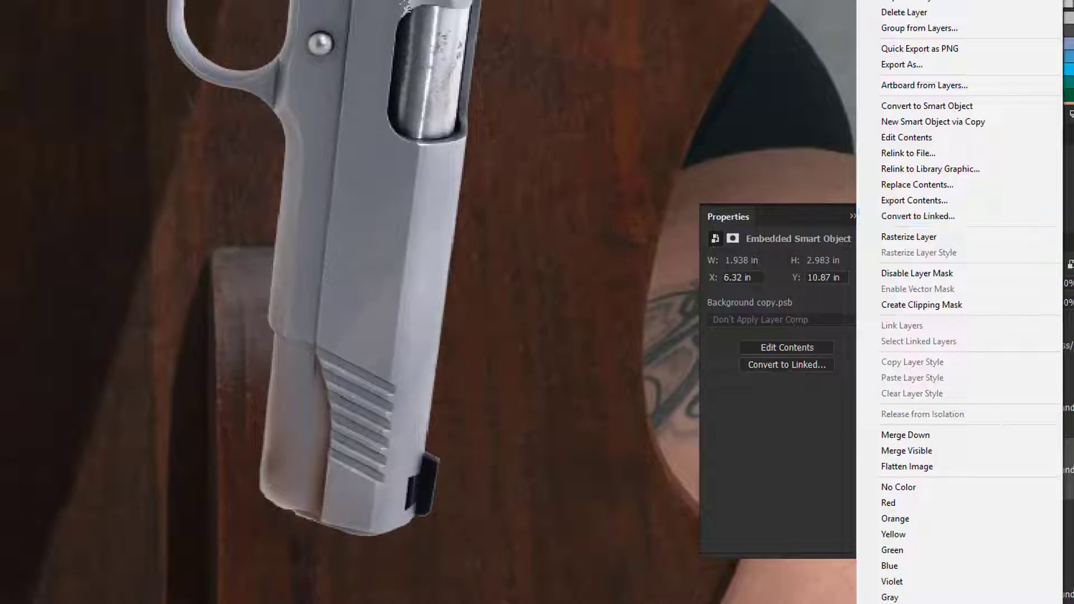
key("Escape")
right_click(1049, 460)
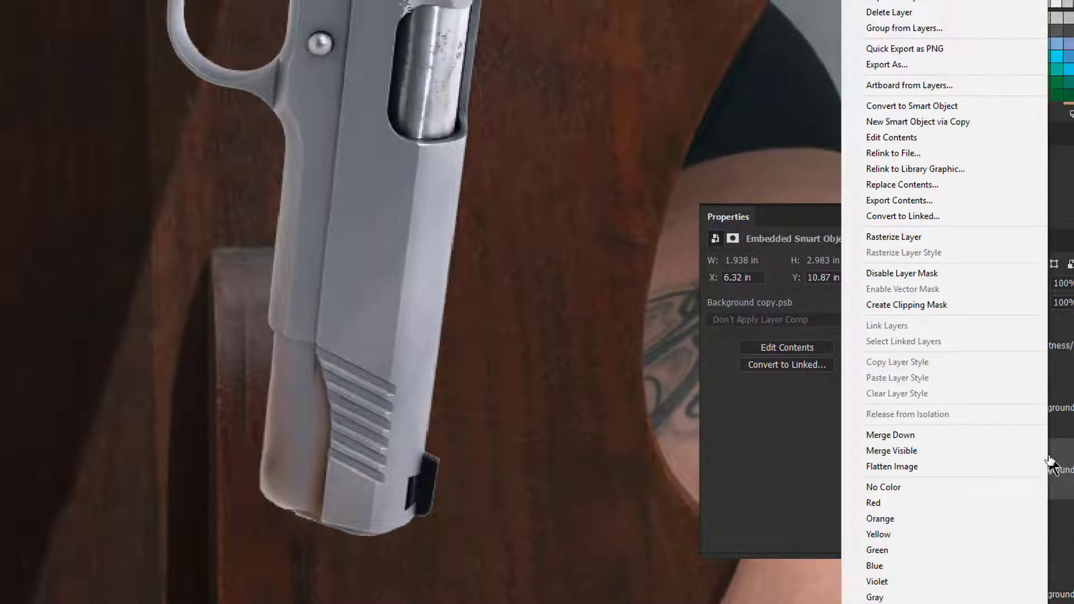
left_click(912, 238)
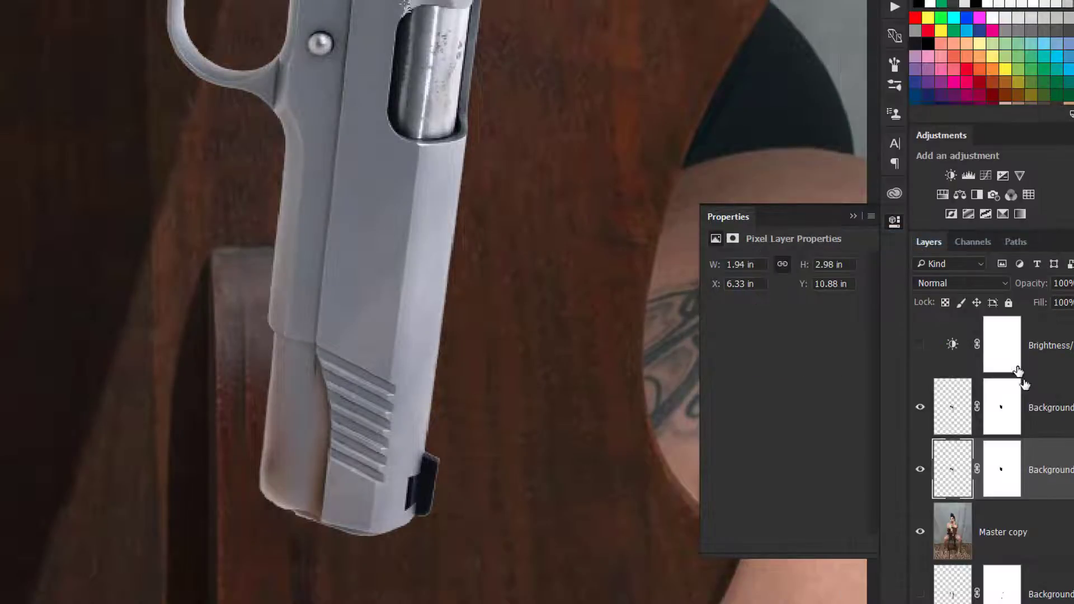
Step: Merge the upper pistol layer down into Background copy, applying its mask
left_click(1062, 427)
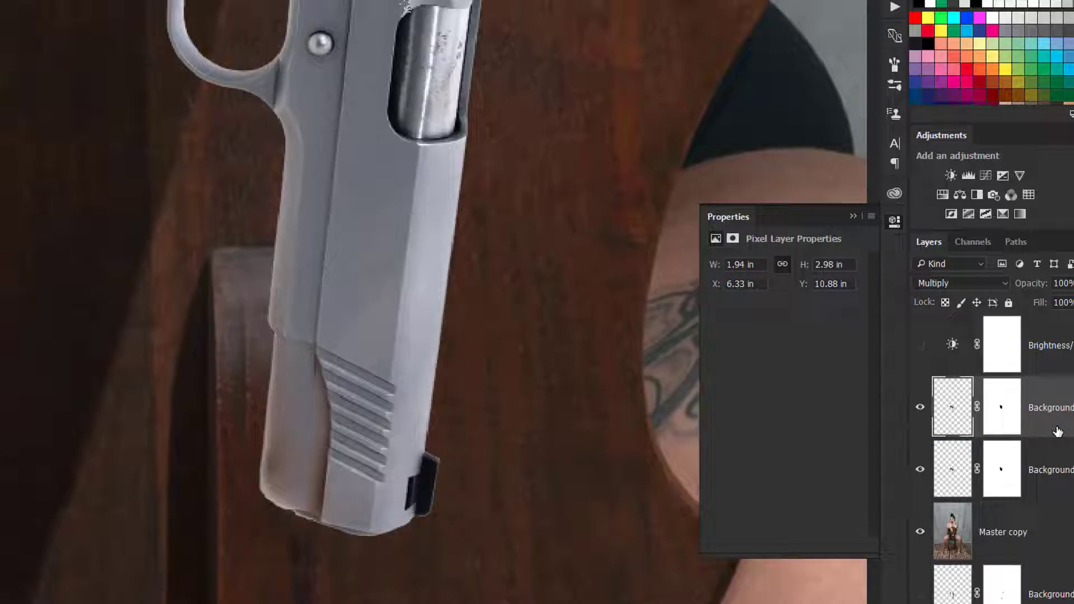
key("ctrl+e")
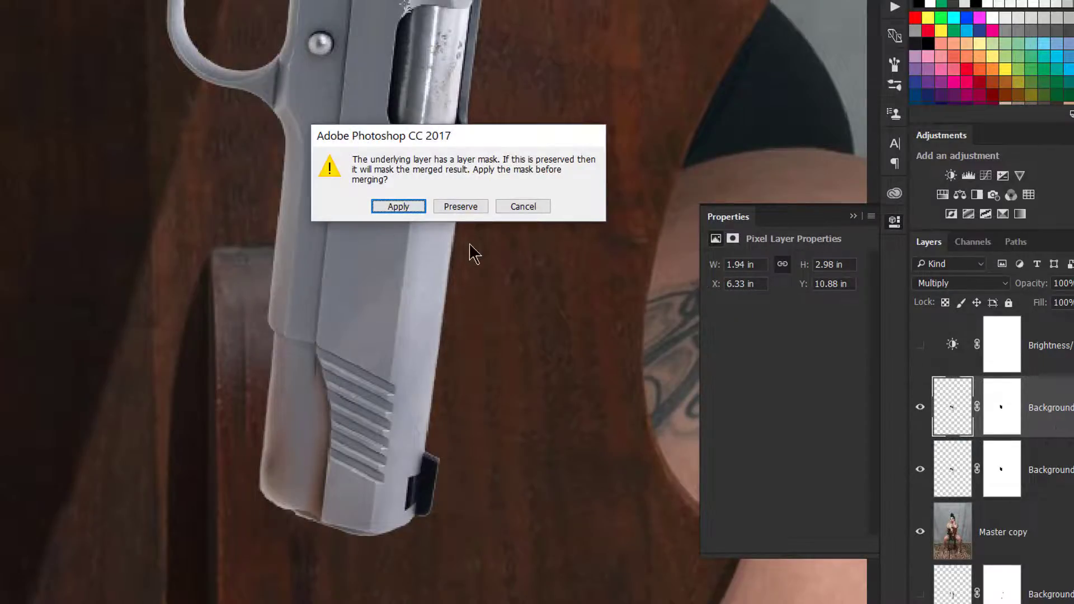
left_click(381, 206)
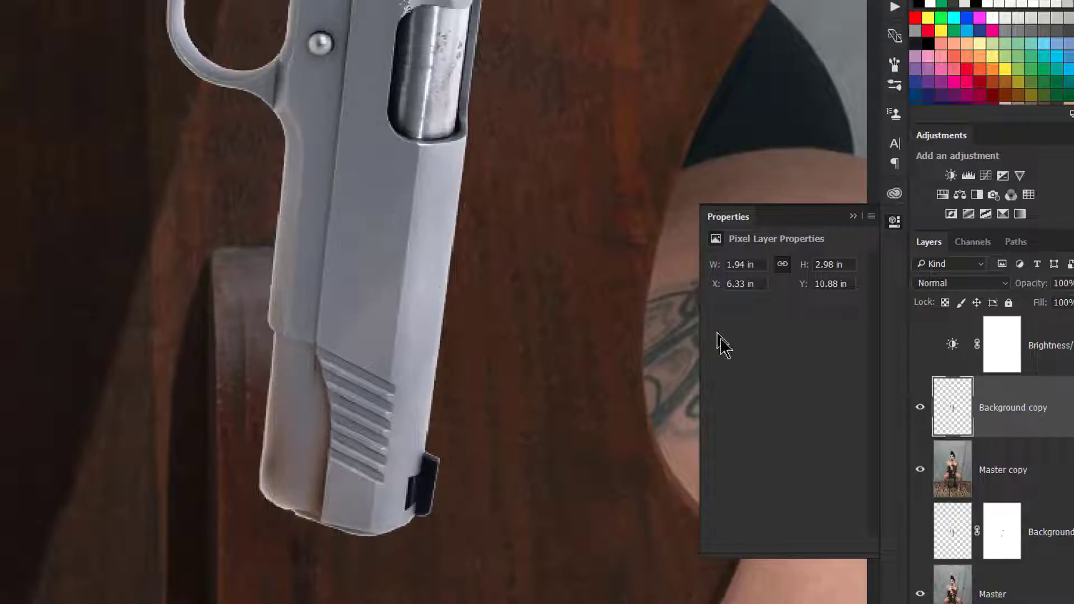
Step: Clone-stamp clean grip texture over the blotchy patches along the pistol grip
scroll(309, 471, "up", 4)
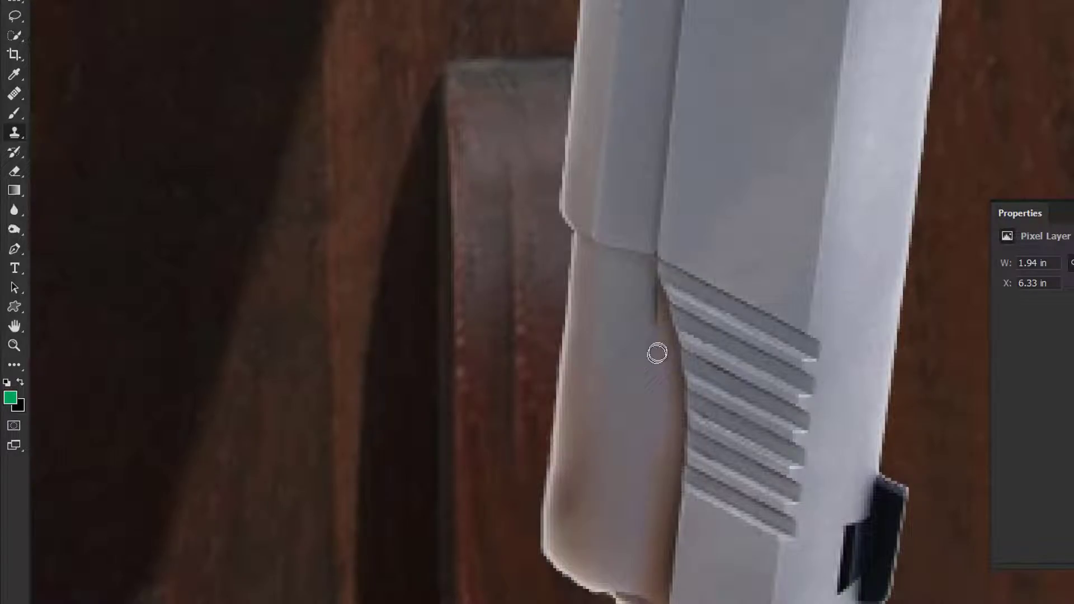
left_click_drag(652, 446, 637, 428)
left_click(644, 395, "alt")
left_click_drag(647, 436, 648, 504)
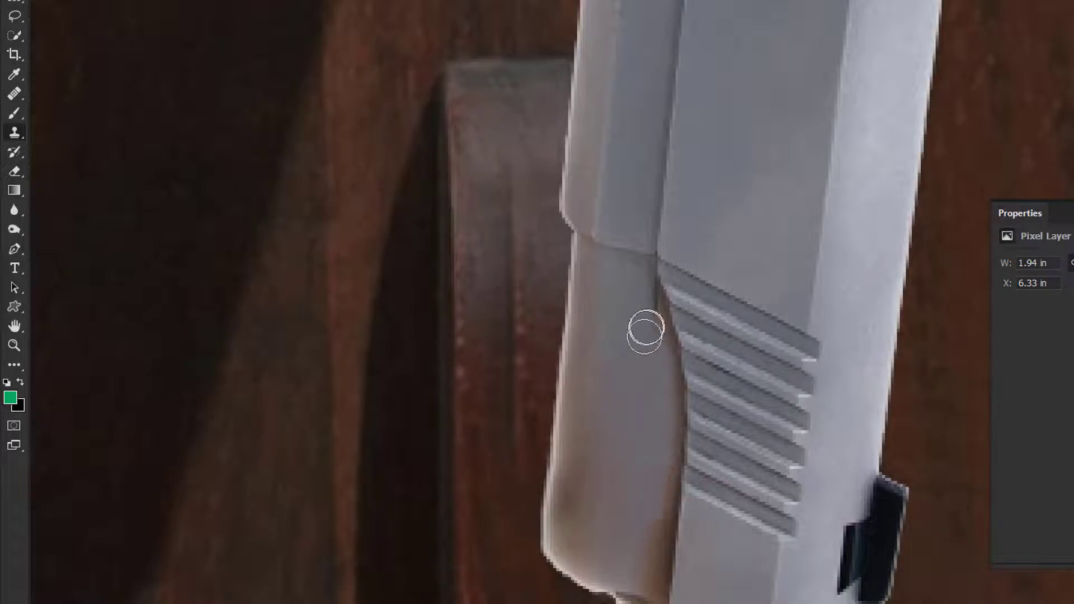
mouse_move(643, 297)
left_mouse_down()
mouse_move(649, 356)
mouse_move(719, 368)
mouse_move(667, 395)
left_mouse_up()
mouse_move(652, 350)
left_mouse_down()
mouse_move(661, 448)
mouse_move(647, 532)
mouse_move(643, 389)
left_mouse_up()
left_click(643, 372, "alt")
left_click(638, 340, "alt")
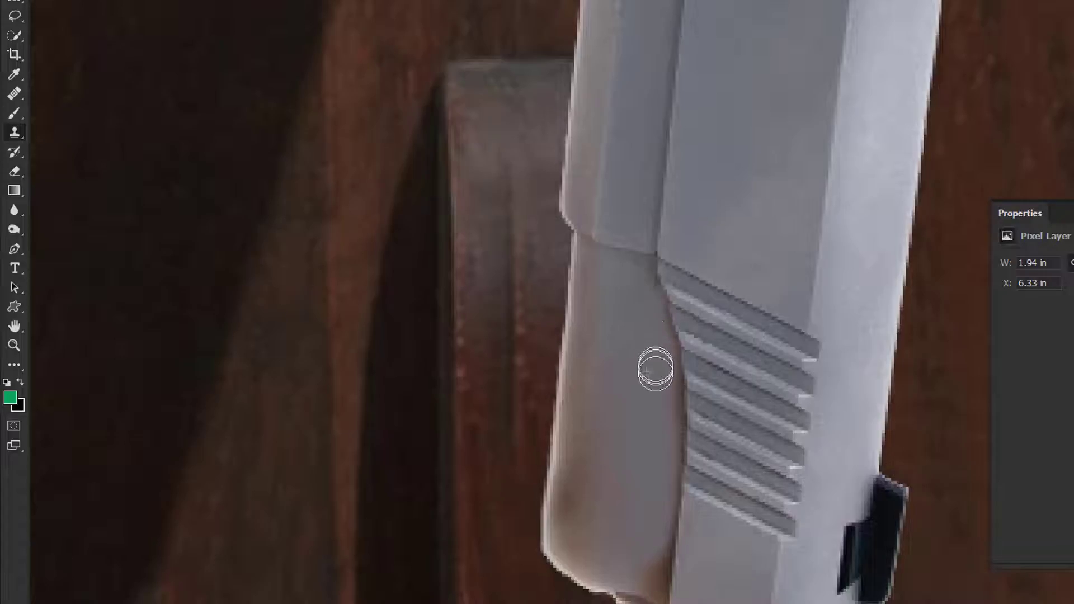
left_click_drag(661, 386, 648, 470)
Step: Continue cloning over the lower grip and beside the grooves until the surface looks smooth
left_click(626, 306, "alt")
mouse_move(609, 278)
left_mouse_down()
mouse_move(590, 408)
mouse_move(622, 361)
mouse_move(599, 311)
mouse_move(590, 444)
mouse_move(606, 491)
left_mouse_up()
left_click(611, 390, "alt")
mouse_move(612, 389)
left_mouse_down()
mouse_move(580, 451)
mouse_move(592, 516)
left_mouse_up()
left_click(618, 455, "alt")
mouse_move(619, 455)
left_mouse_down()
mouse_move(605, 403)
mouse_move(571, 480)
mouse_move(571, 536)
mouse_move(588, 549)
mouse_move(633, 488)
mouse_move(604, 275)
mouse_move(584, 349)
mouse_move(596, 491)
mouse_move(617, 454)
left_mouse_up()
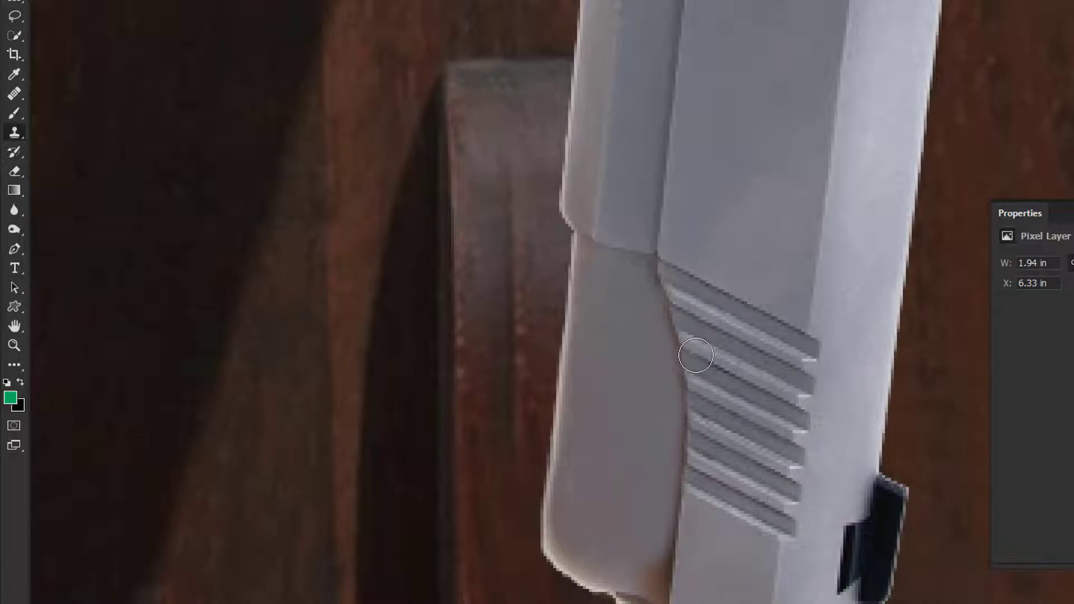
mouse_move(592, 401)
left_mouse_down()
mouse_move(631, 526)
mouse_move(656, 545)
mouse_move(657, 572)
mouse_move(634, 587)
mouse_move(653, 531)
mouse_move(643, 552)
mouse_move(654, 593)
mouse_move(666, 523)
mouse_move(653, 500)
mouse_move(658, 339)
mouse_move(670, 357)
mouse_move(650, 283)
mouse_move(626, 377)
mouse_move(645, 270)
mouse_move(603, 277)
mouse_move(599, 298)
mouse_move(590, 256)
mouse_move(566, 492)
left_mouse_up()
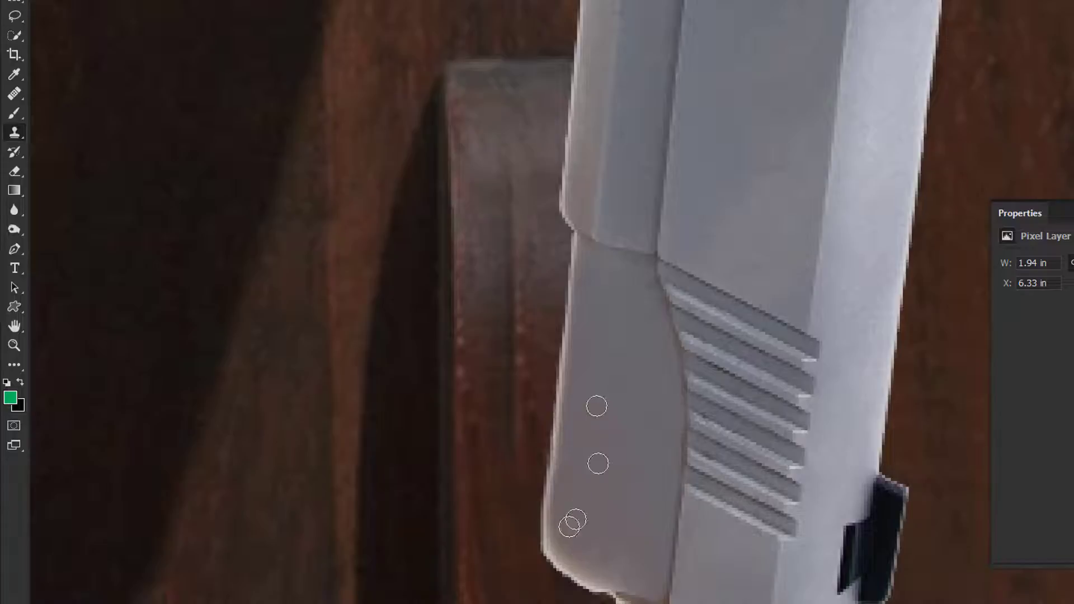
scroll(604, 402, "up", 5)
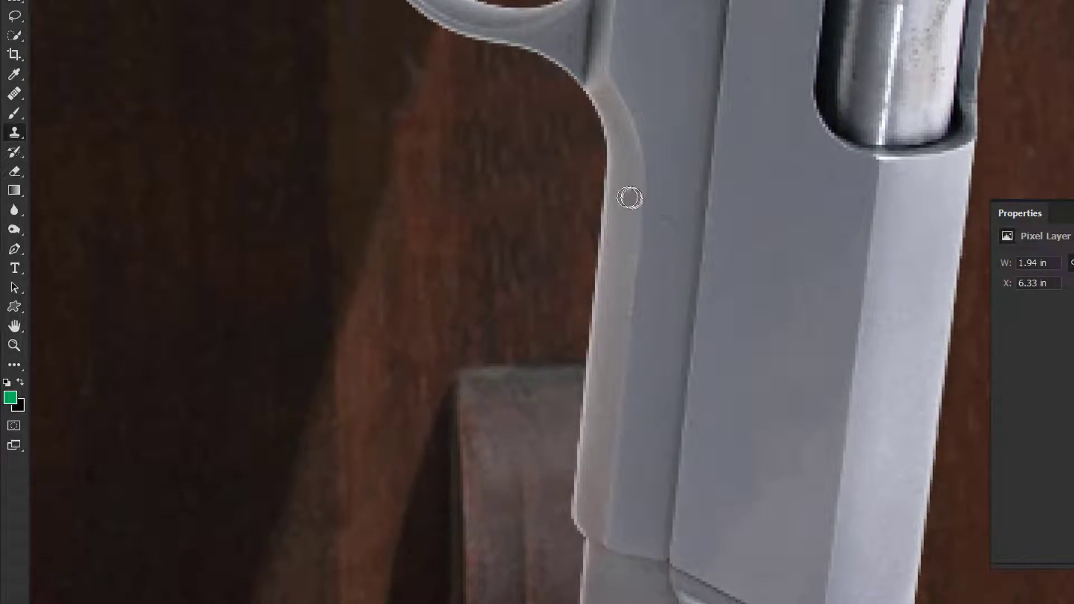
Step: Clone over the grip edge below the trigger guard, undo the dark patch, and shrink the brush
left_click_drag(628, 197, 621, 287)
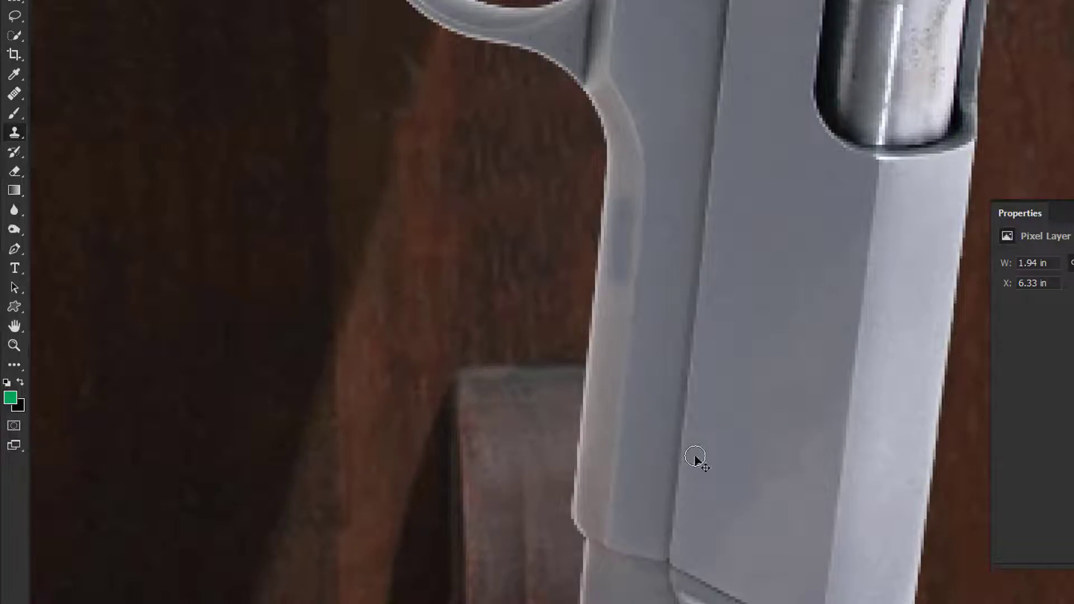
key("ctrl+z")
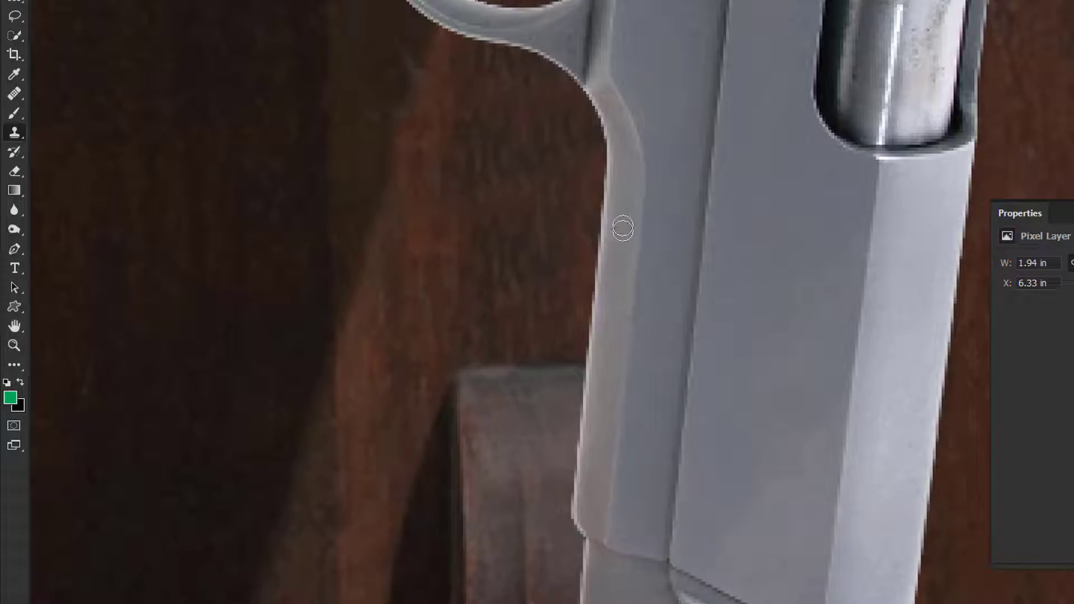
key("bracketleft")
key("bracketleft")
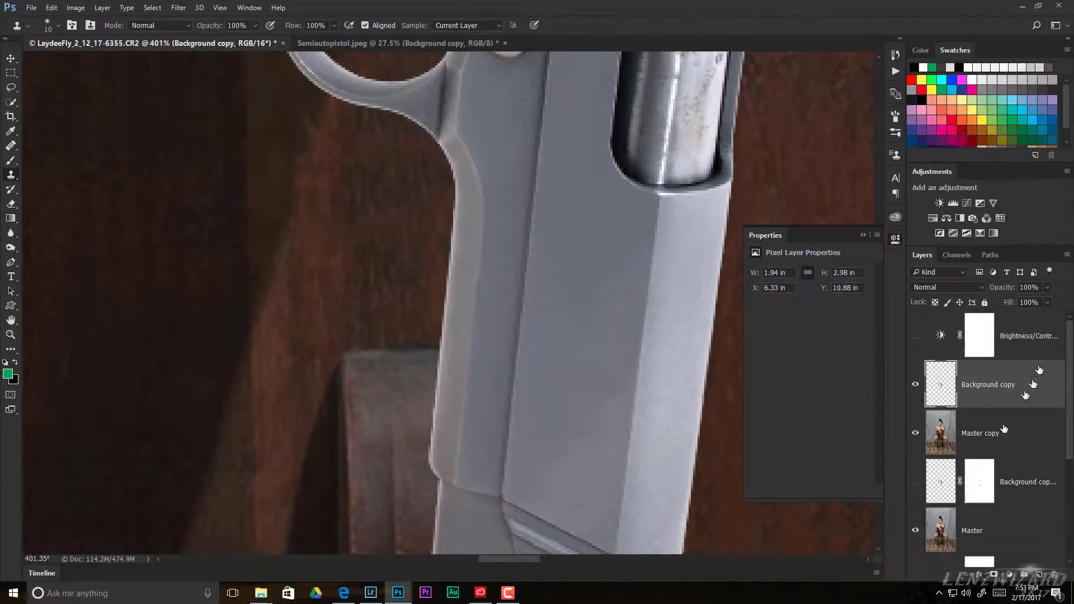
Step: Add a white layer mask to Background copy, then target its pixels and load the pistol outline selection
left_click(994, 575)
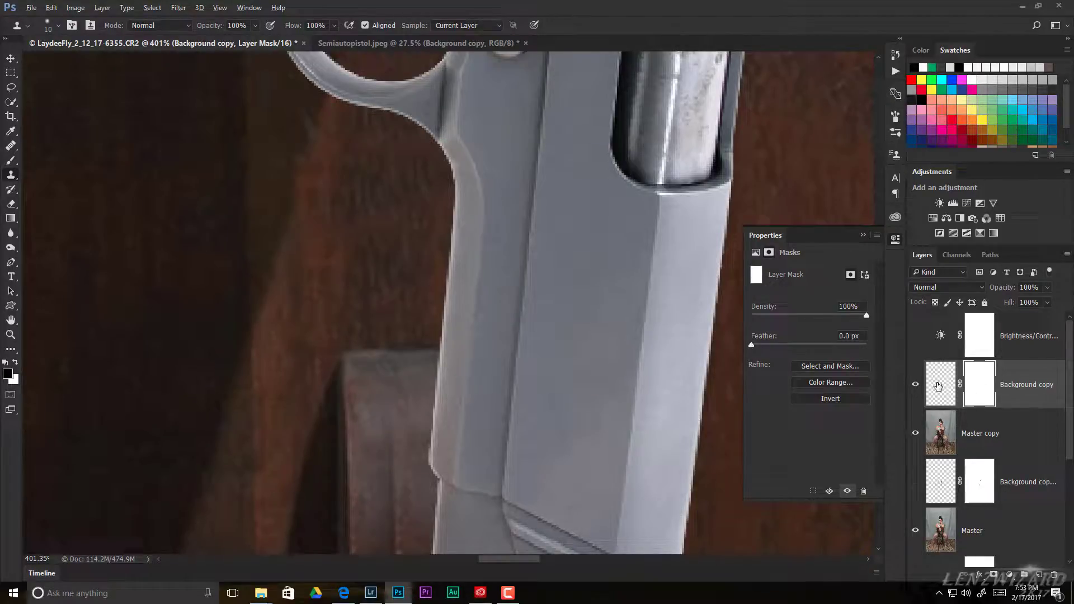
left_click(938, 386)
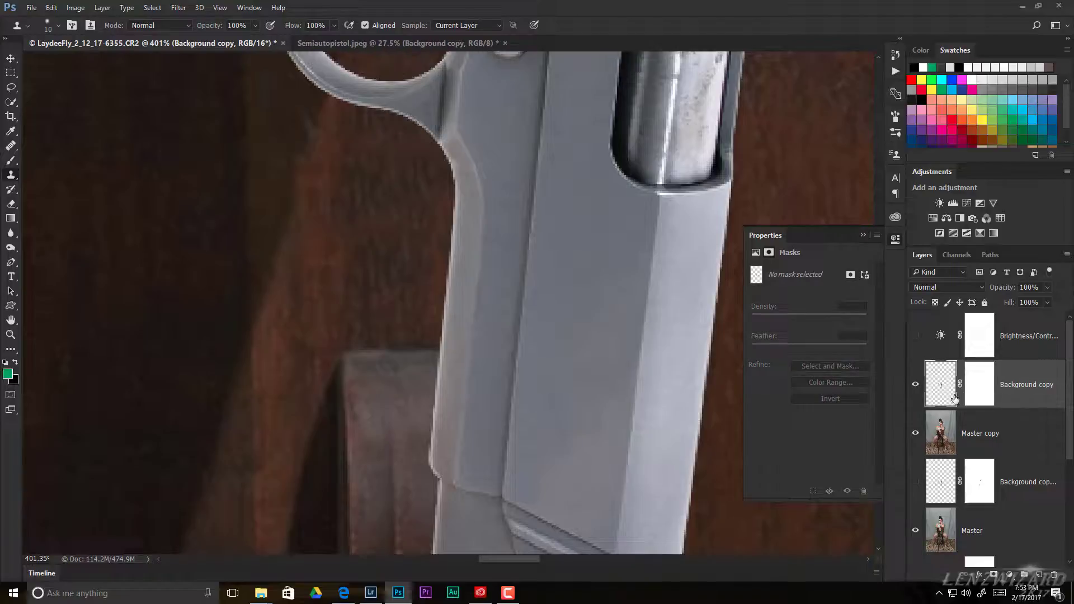
scroll(724, 350, "down", 8)
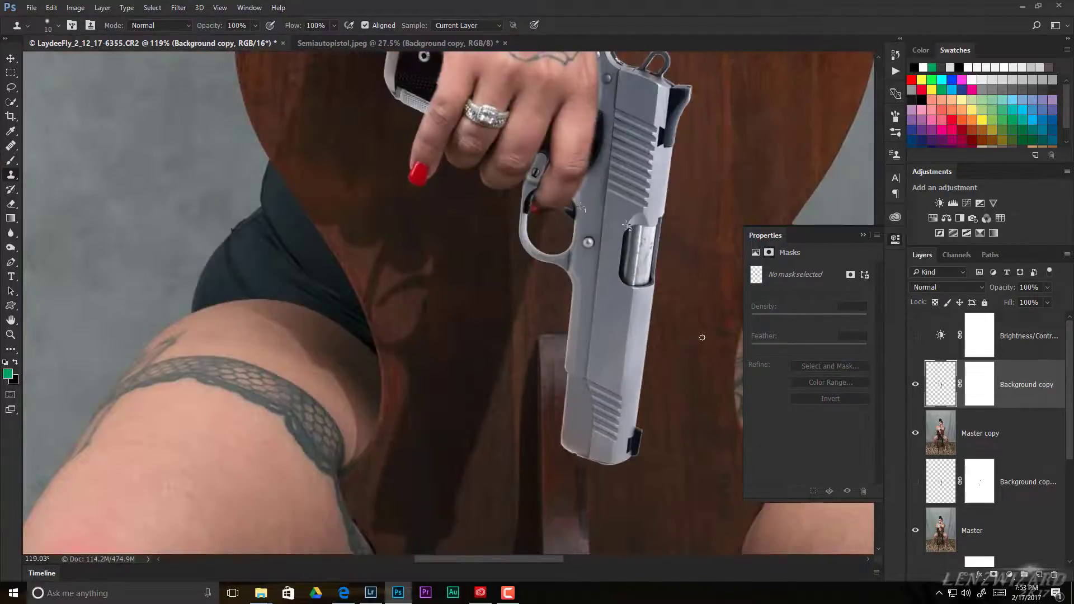
scroll(724, 282, "up", 5)
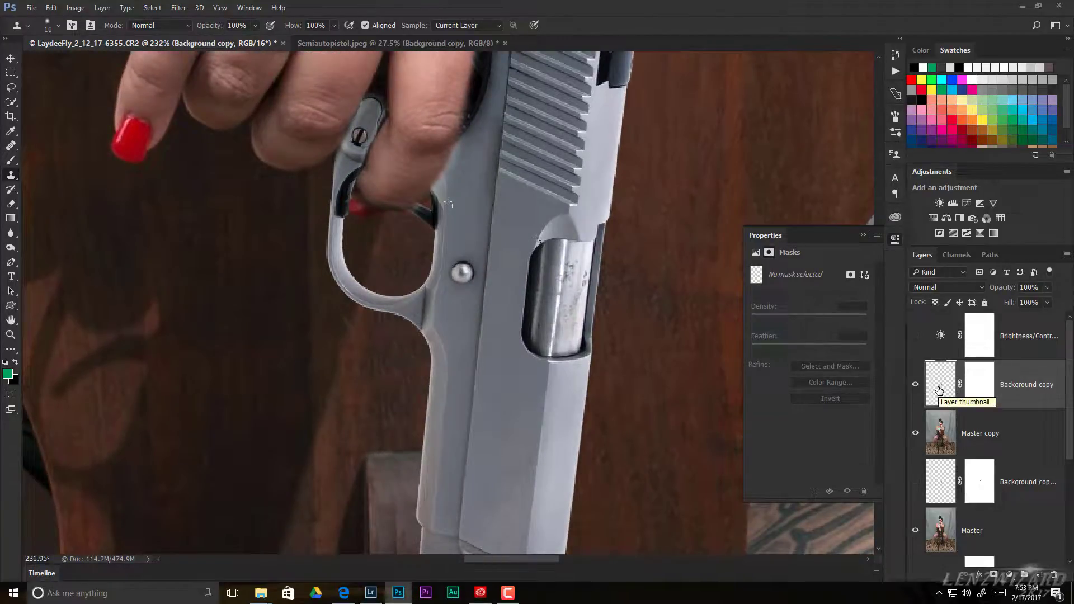
left_click(940, 389, "ctrl")
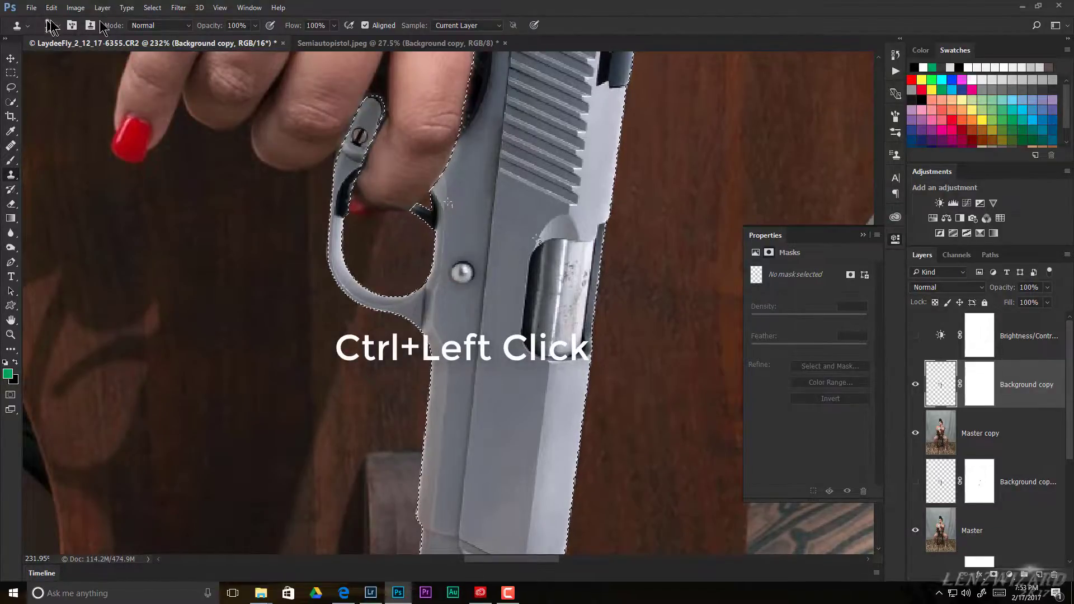
Step: Contract the pistol outline selection by 2 pixels via Select > Modify > Contract
left_click(152, 8)
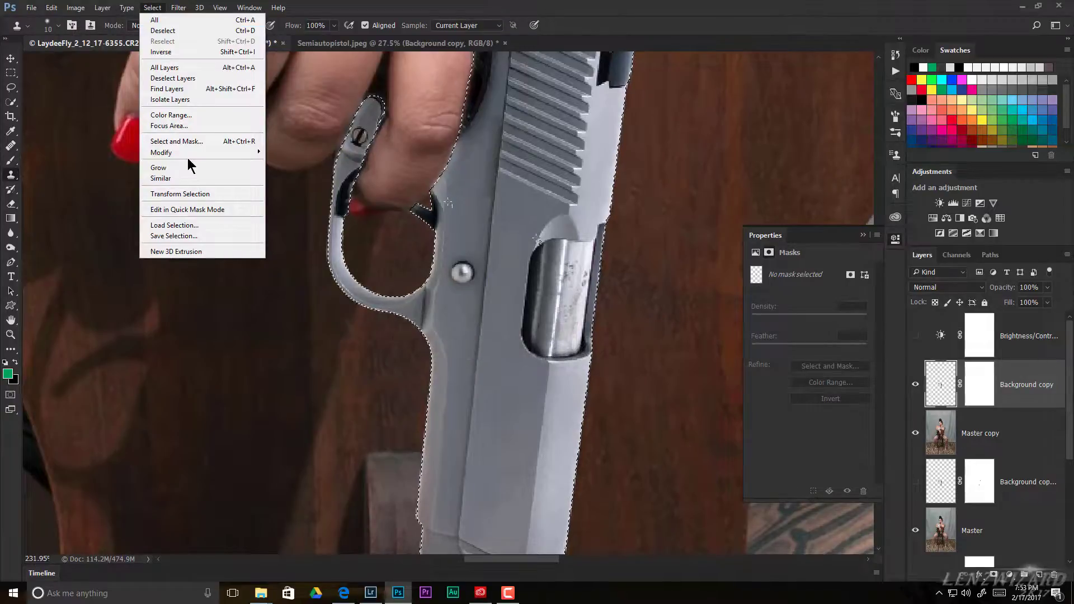
mouse_move(187, 151)
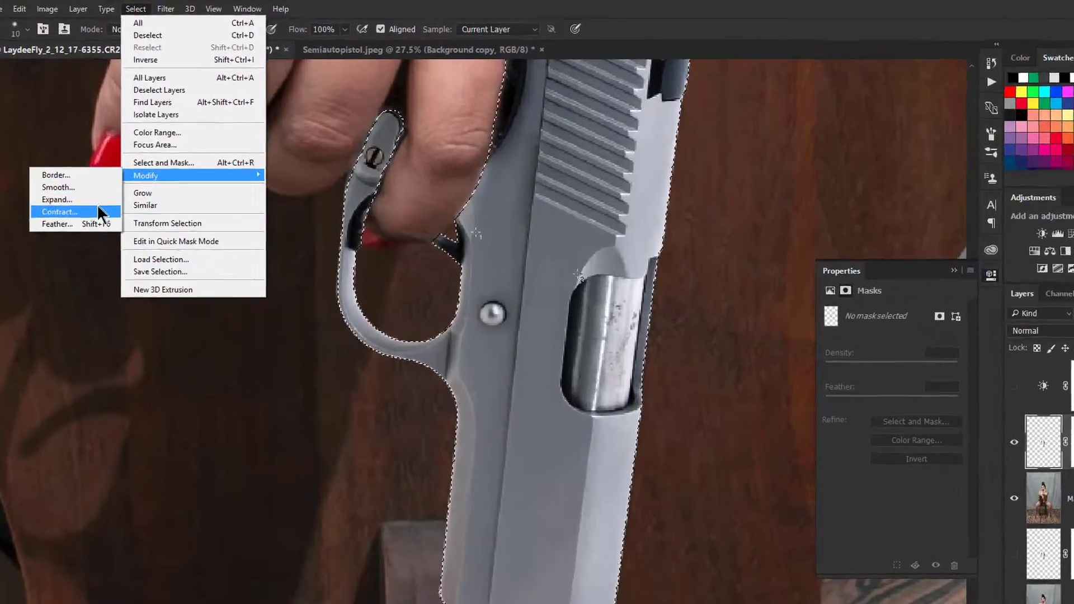
left_click(86, 184)
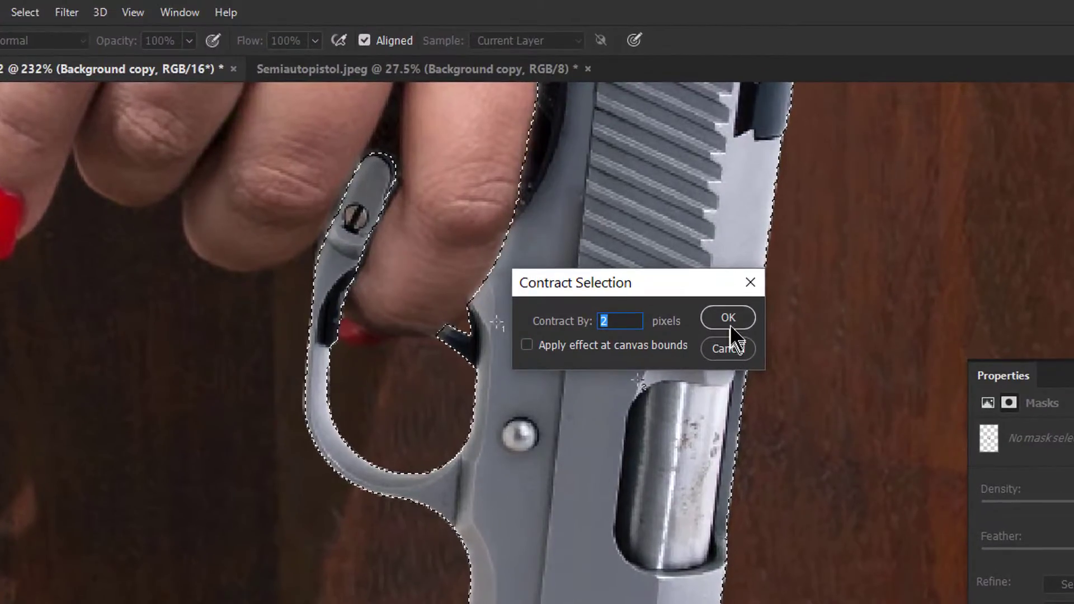
left_click(729, 317)
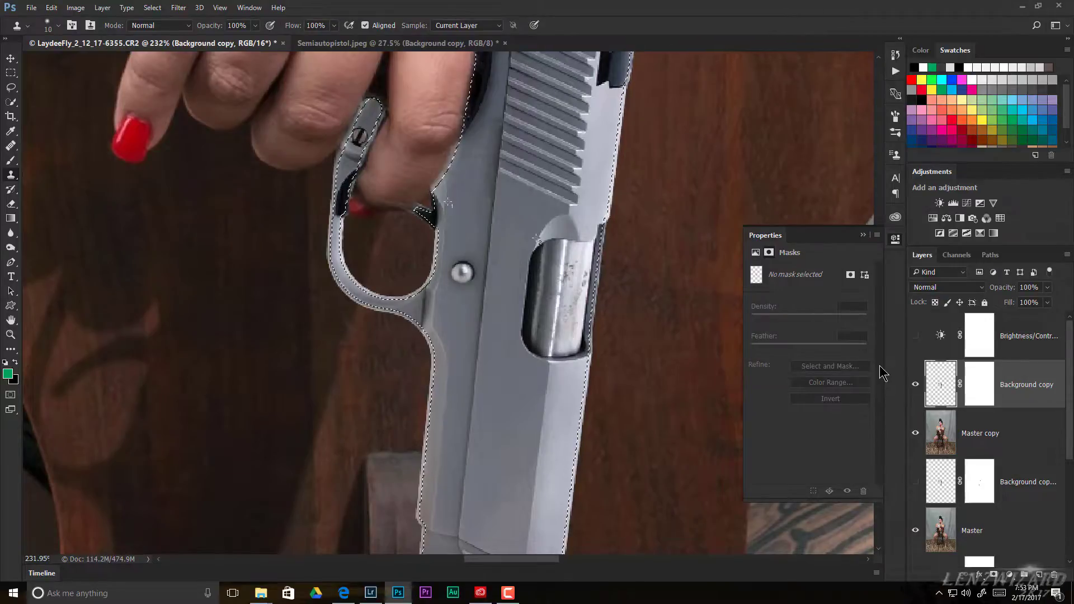
Step: Delete the old white layer mask and add a new mask from the contracted selection
left_click(985, 399)
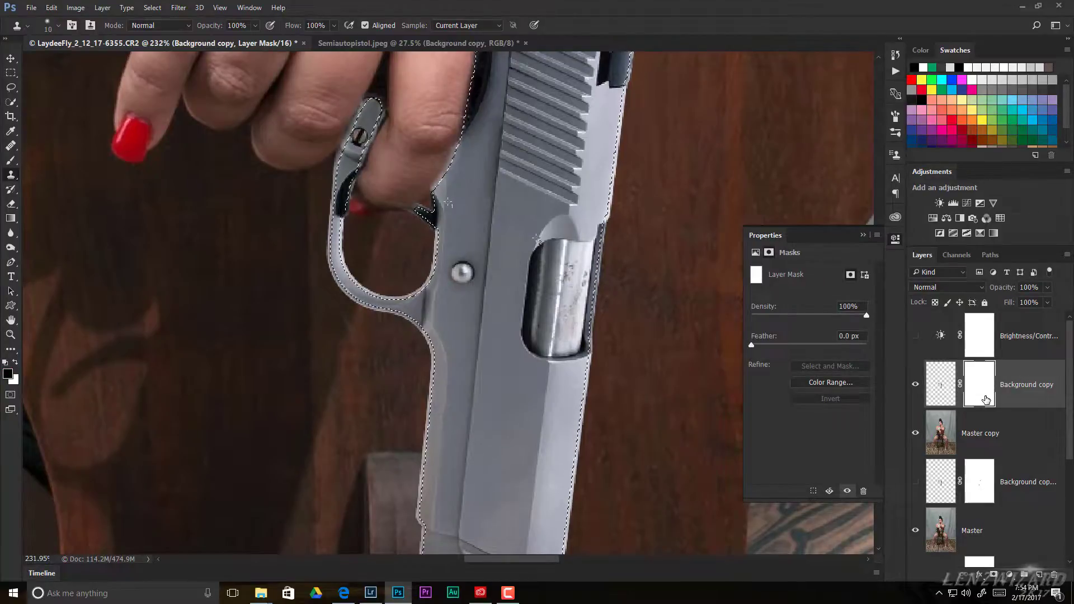
right_click(986, 399)
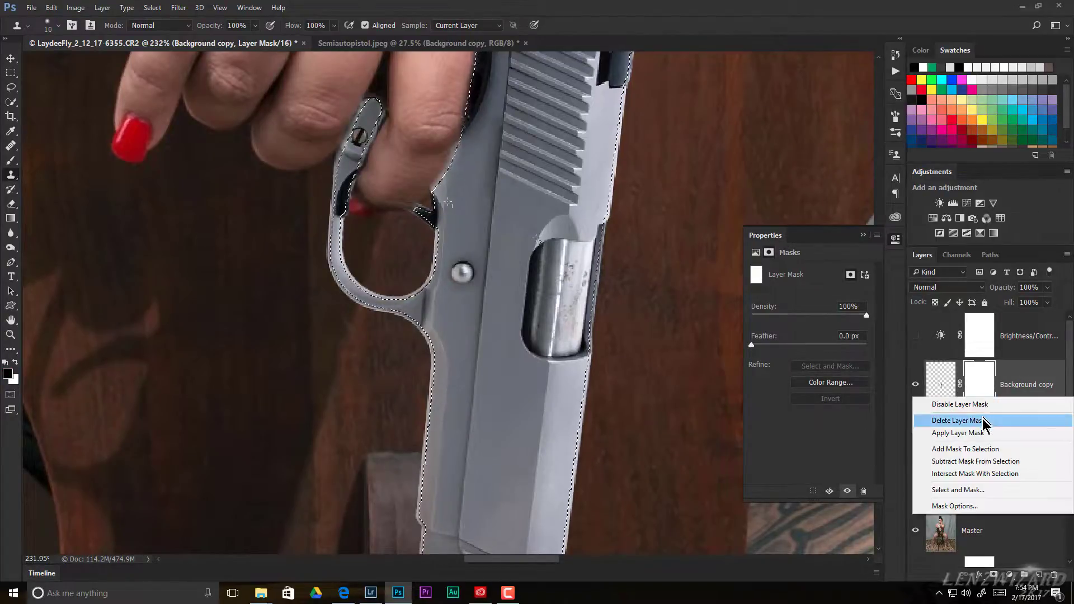
left_click(983, 421)
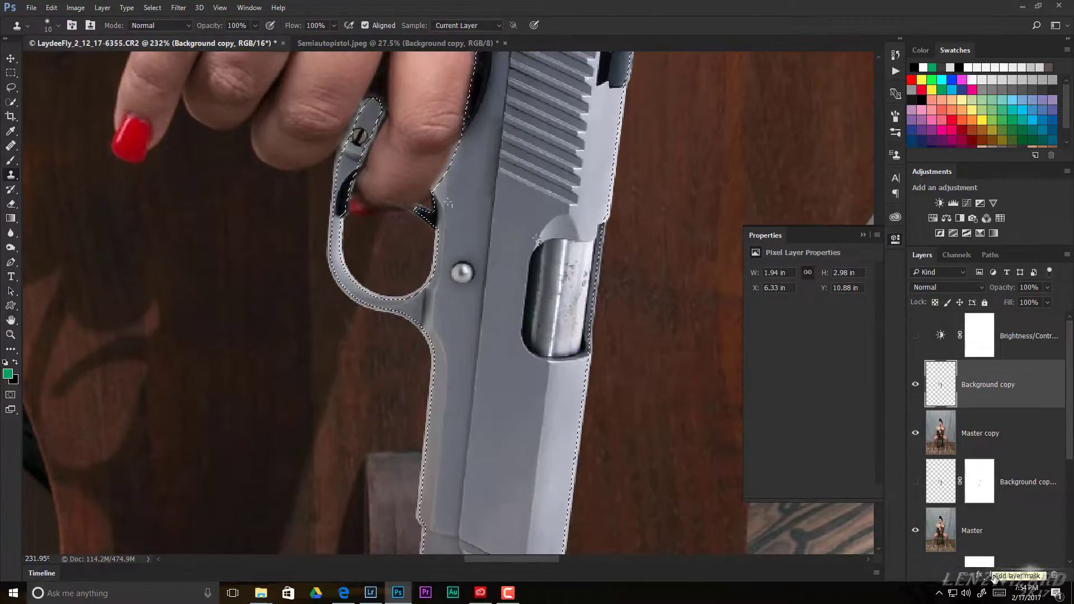
left_click(994, 575)
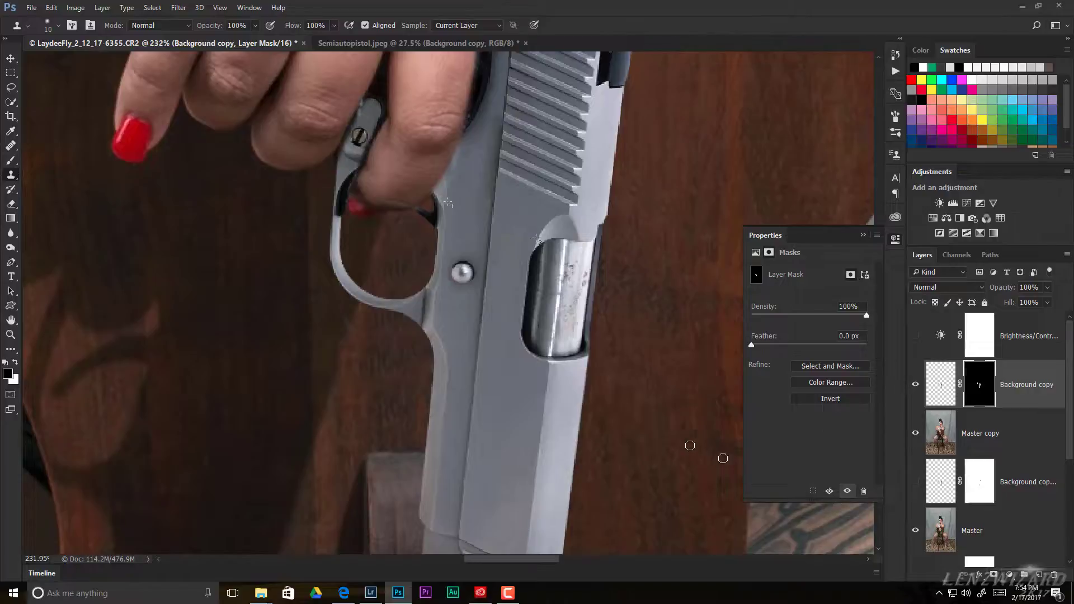
Step: Zoom around the pistol to inspect its trimmed mask edges and collapse the Properties panel
scroll(672, 430, "down", 1)
scroll(671, 430, "down", 2)
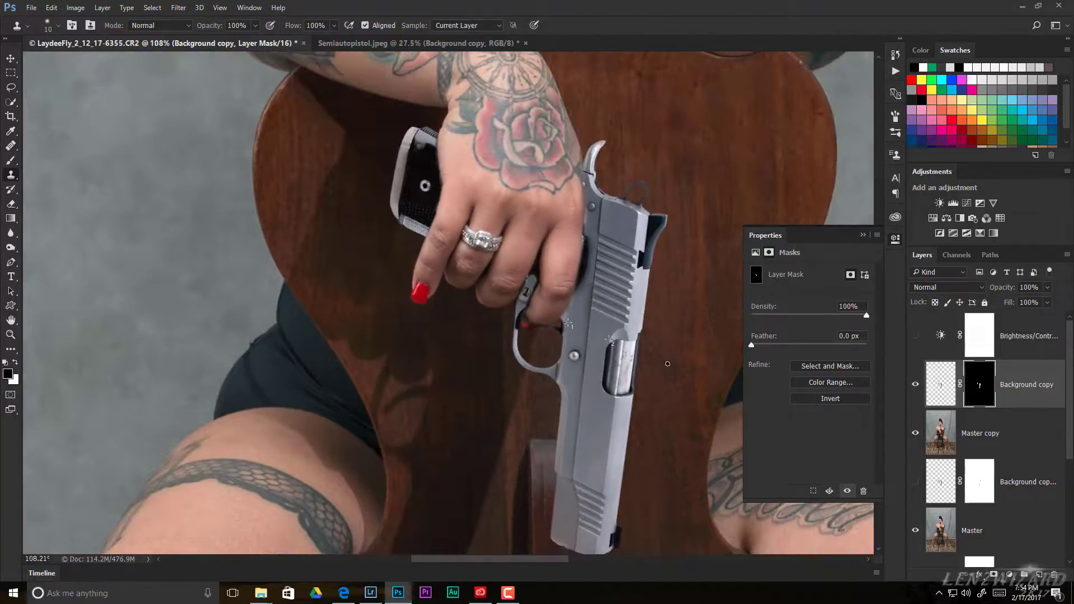
scroll(699, 269, "down", 1)
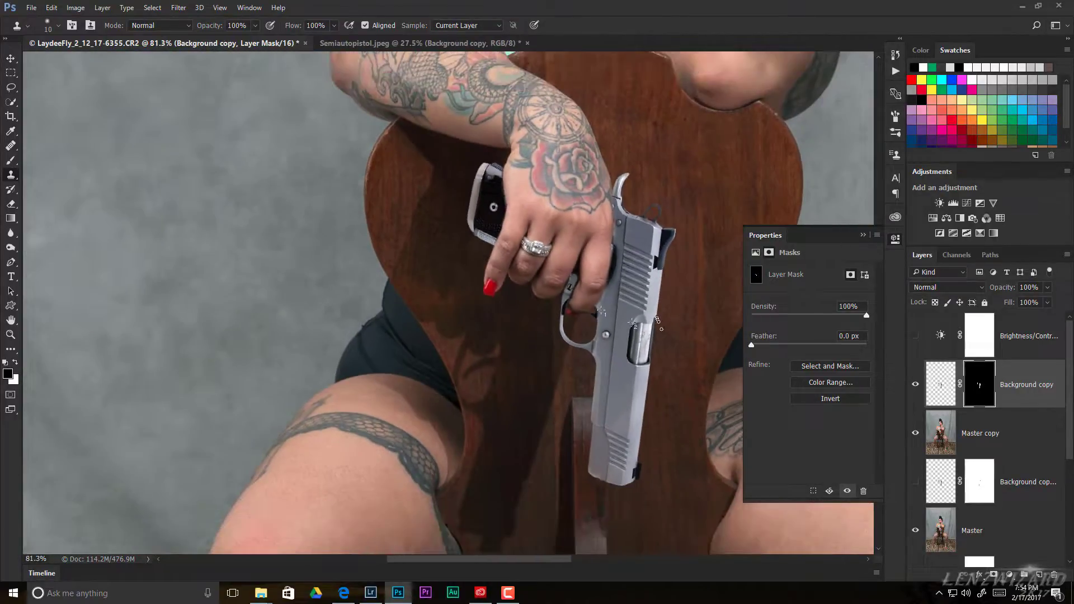
scroll(666, 343, "up", 2)
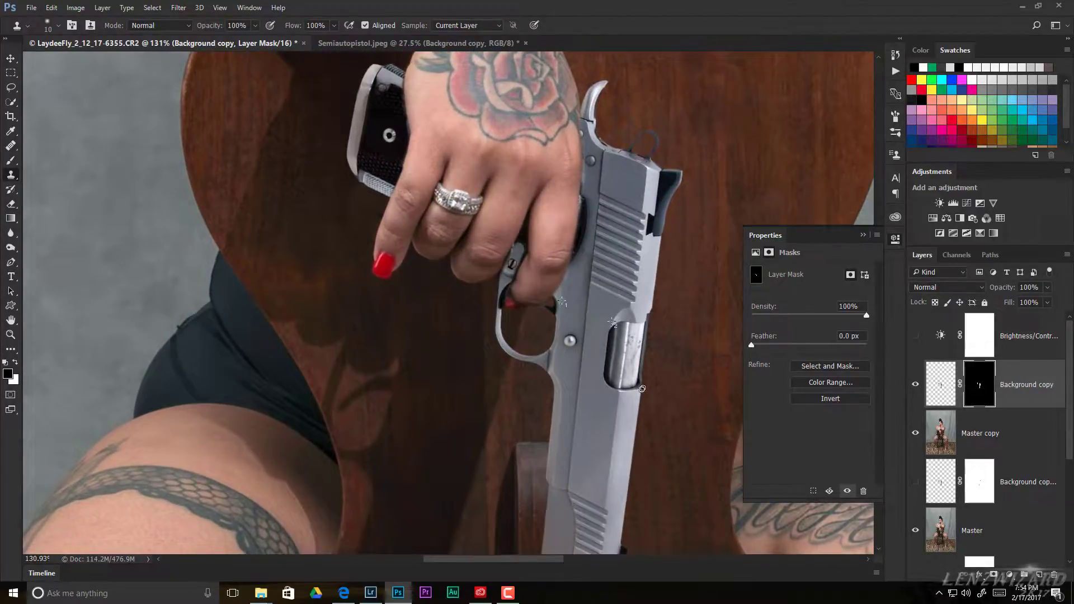
scroll(640, 386, "up", 1)
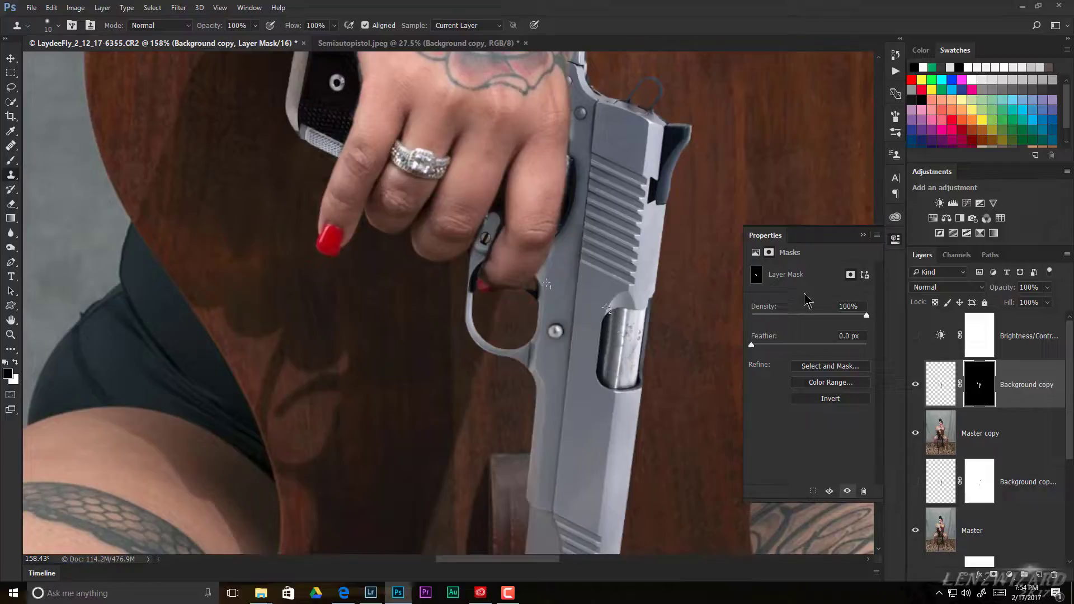
left_click(864, 236)
scroll(642, 276, "down", 4)
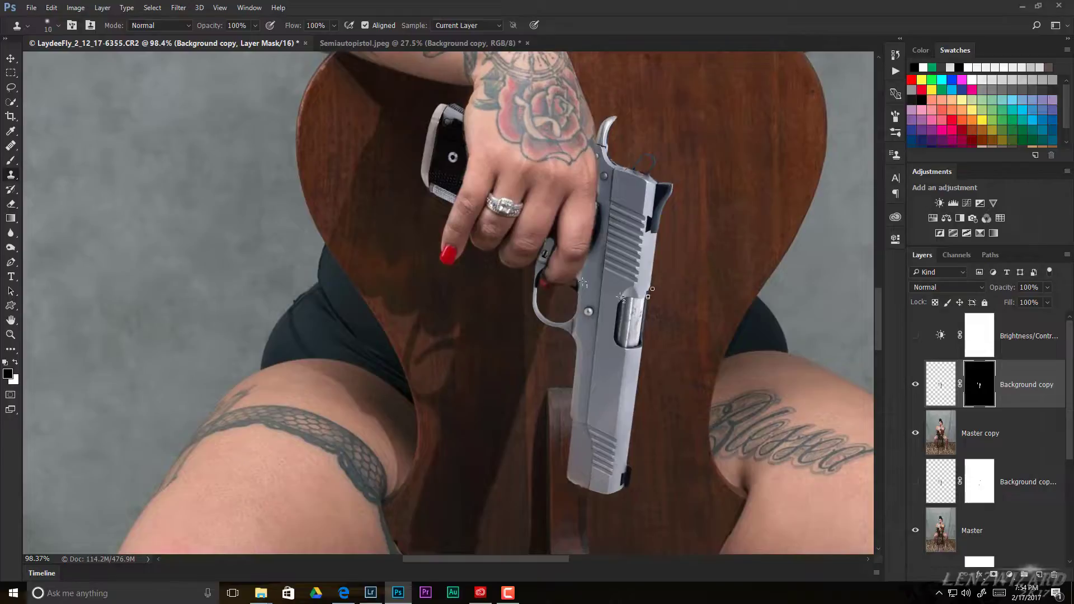
scroll(636, 323, "up", 5)
scroll(636, 323, "up", 3)
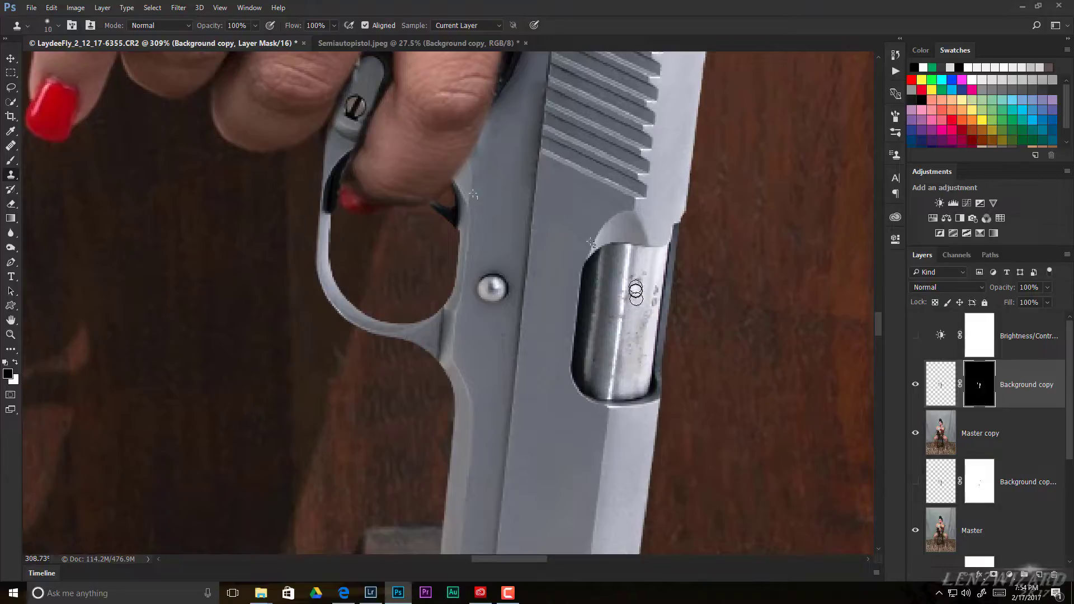
scroll(635, 316, "down", 2)
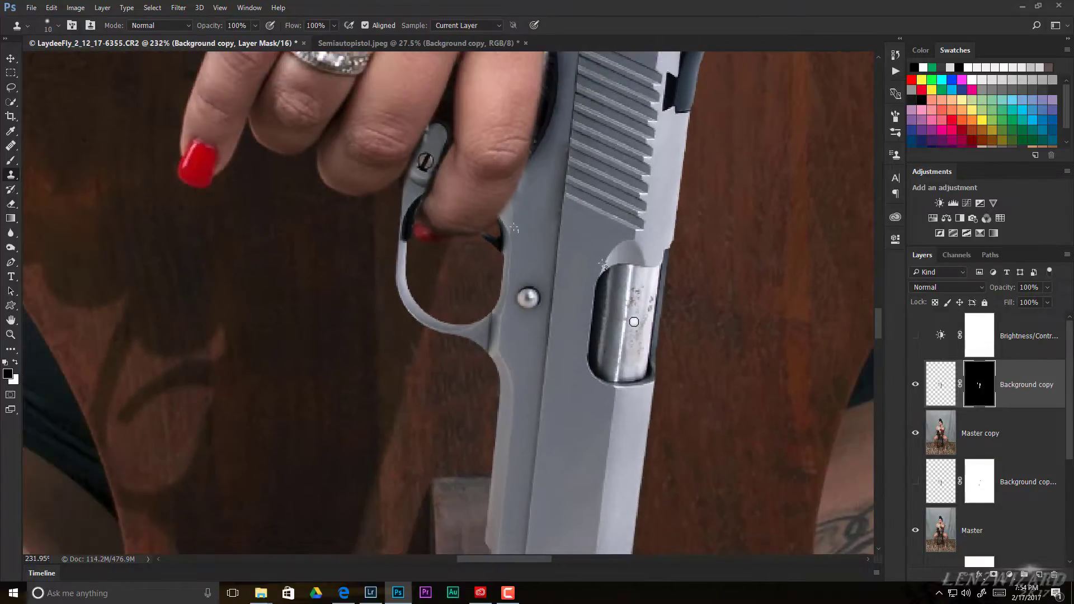
scroll(634, 321, "down", 3)
scroll(633, 322, "down", 2)
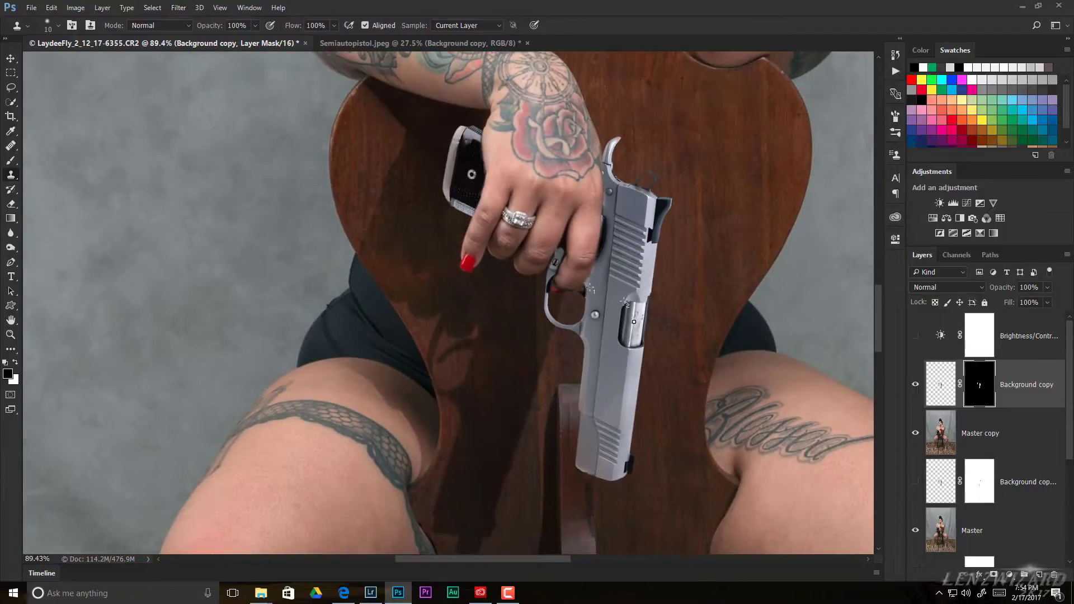
scroll(625, 303, "down", 1)
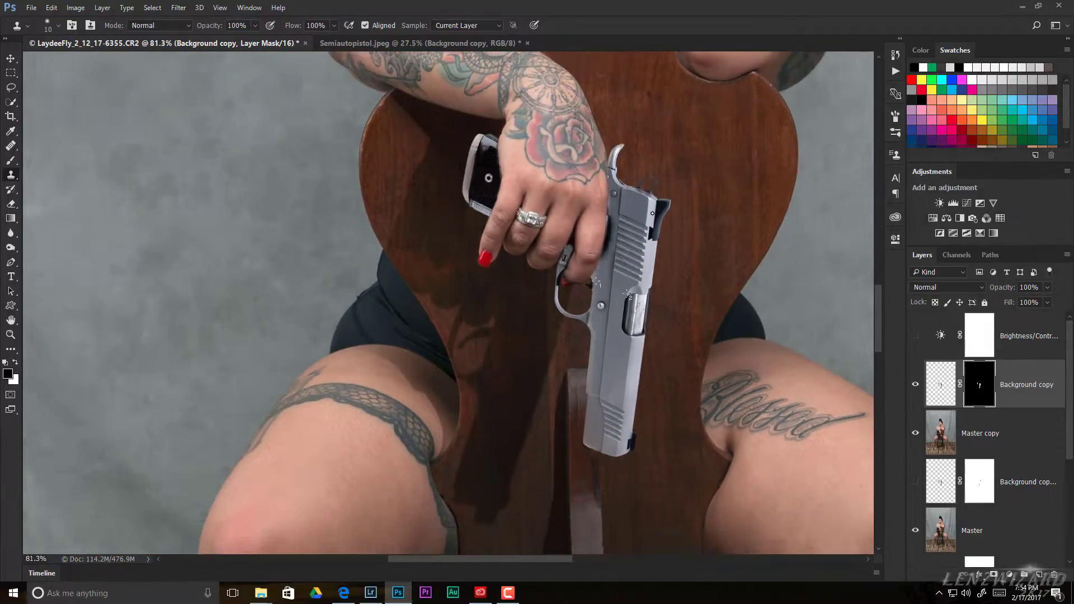